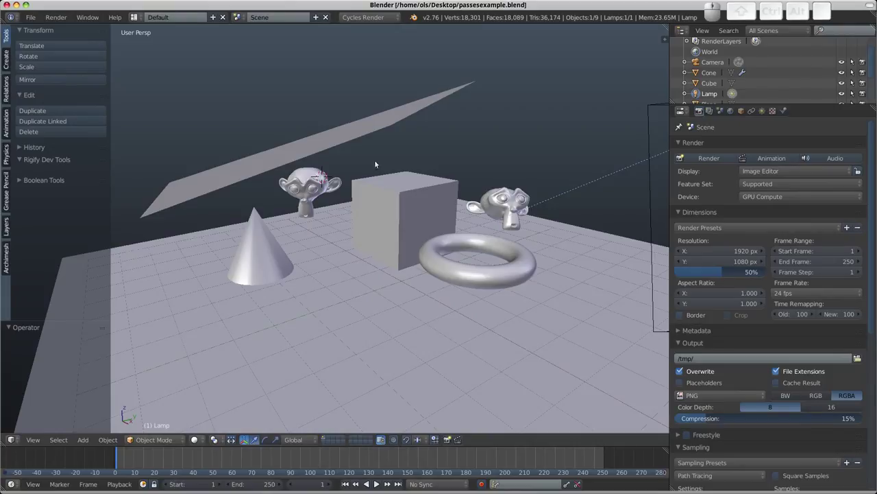
# Check the render engine and view the render layer passes: only Combined and Z are on.
pyautogui.click(363, 17)
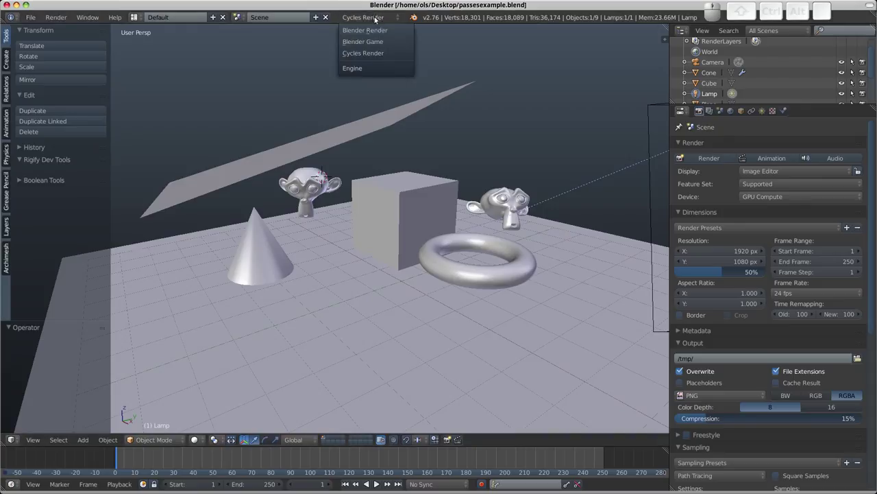
pyautogui.click(709, 110)
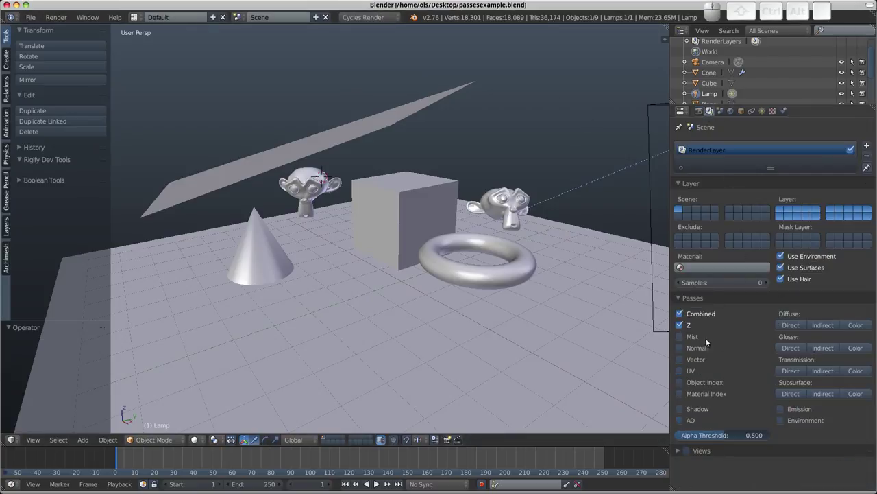
# Render the frame with Cycles and look through the passes the result offers.
pyautogui.press('F12')
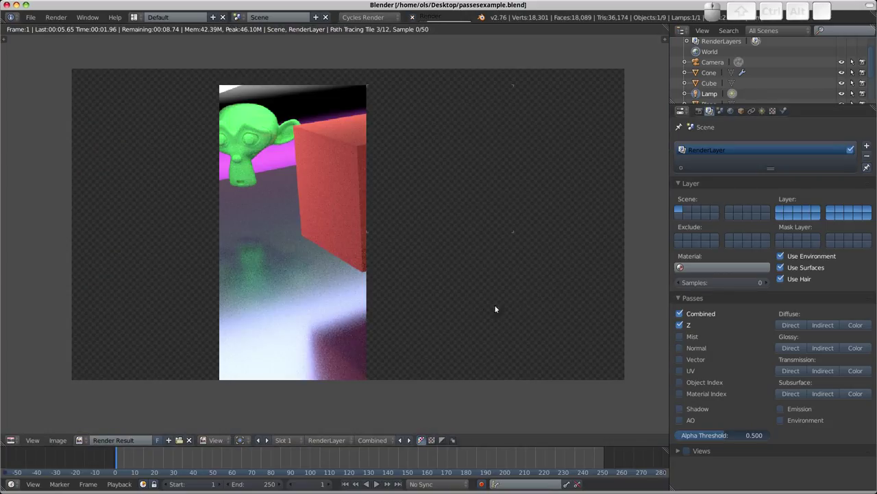
pyautogui.click(377, 441)
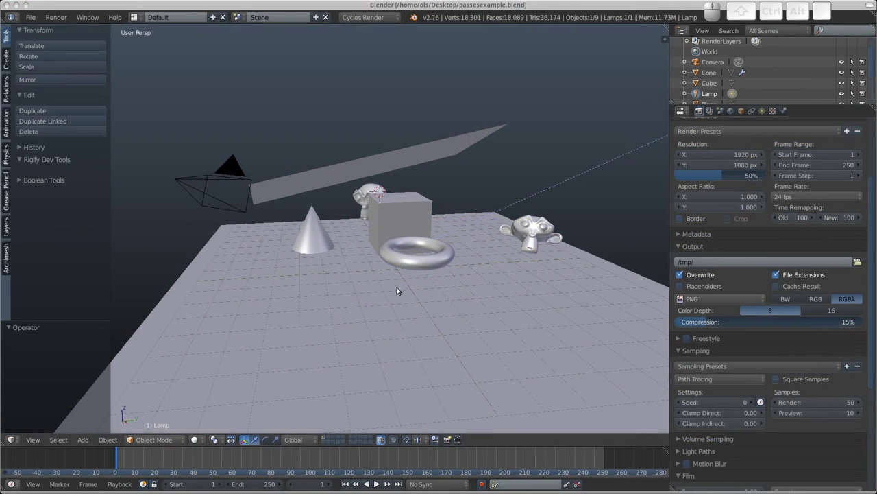
# Inspect the red cube, emissive strip, glass torus and mix-shader floor materials in turn.
pyautogui.moveTo(399, 291)
pyautogui.mouseDown(button='middle')
pyautogui.moveTo(417, 291)
pyautogui.moveTo(388, 208)
pyautogui.mouseUp(button='middle')
pyautogui.rightClick(388, 208)
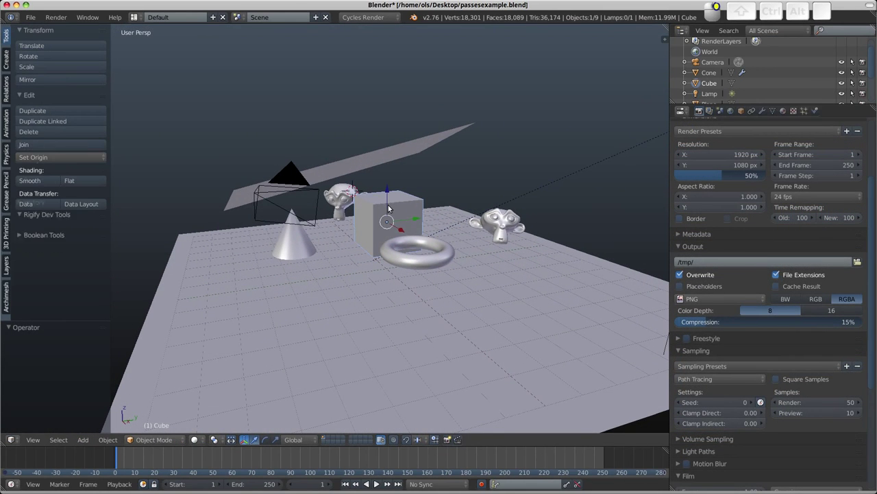
pyautogui.click(782, 111)
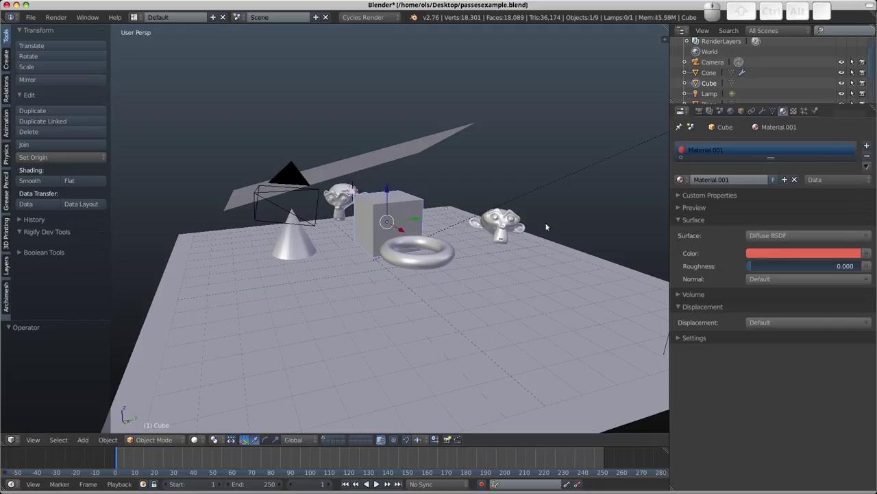
pyautogui.rightClick(387, 155)
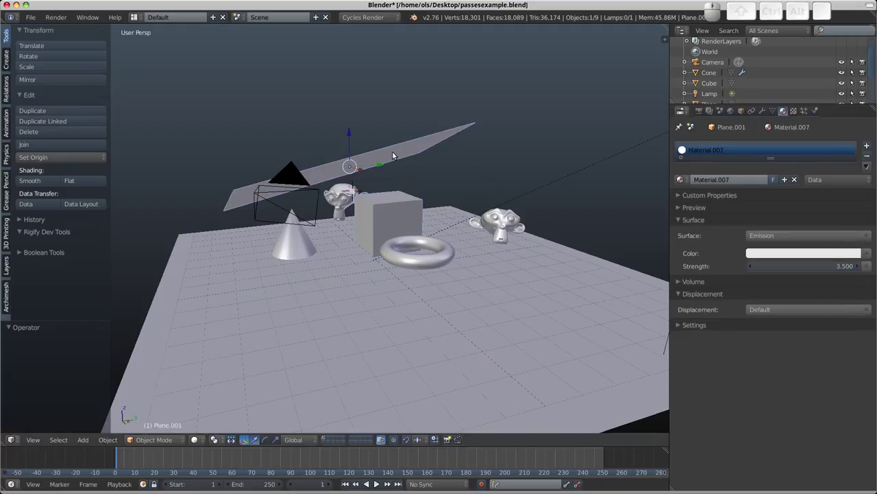
pyautogui.rightClick(418, 270)
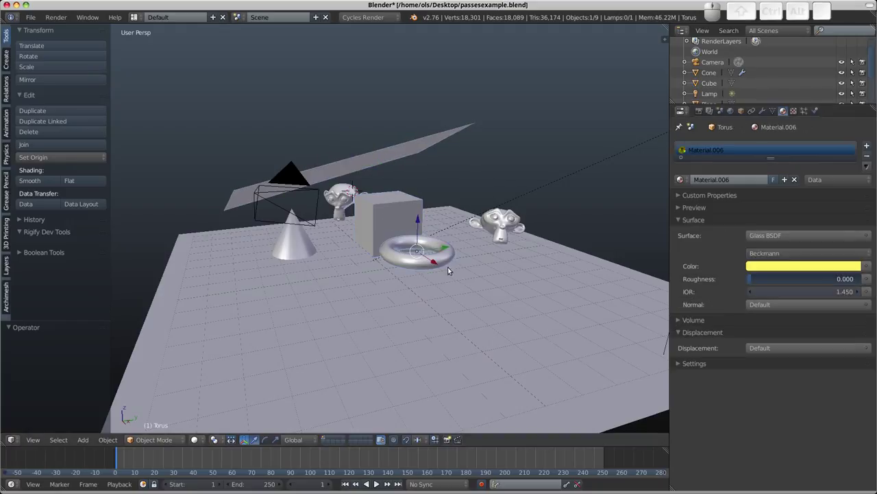
pyautogui.rightClick(377, 278)
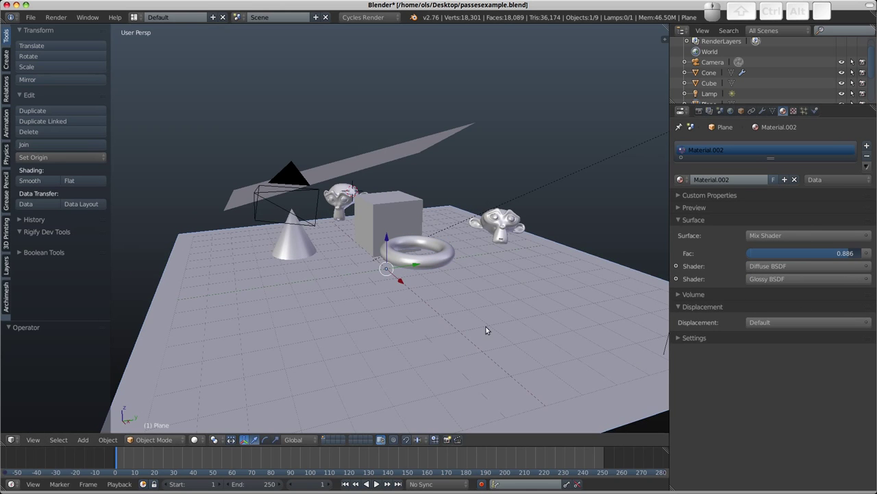
pyautogui.moveTo(486, 330); pyautogui.dragTo(418, 218, button='middle')
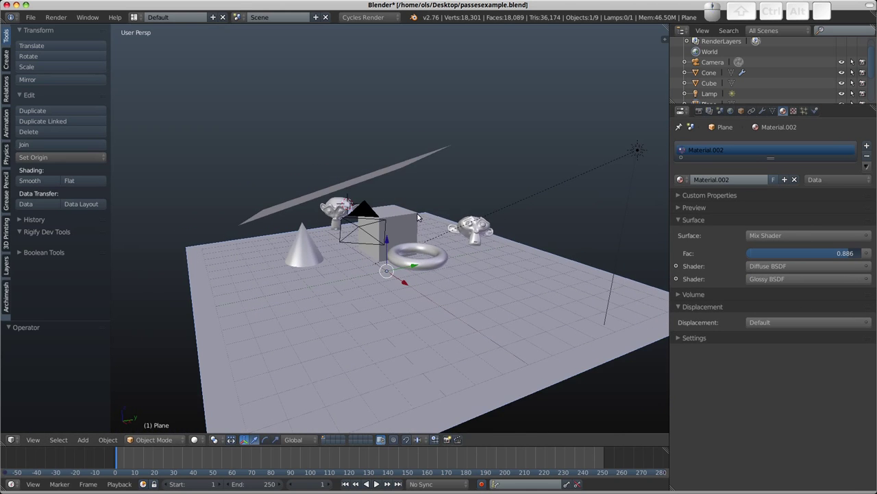
pyautogui.hotkey('shift', 'z')
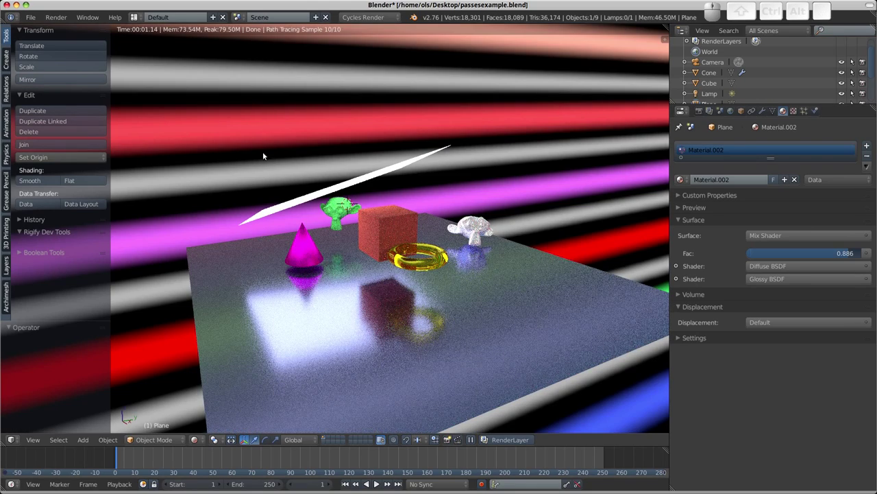
pyautogui.moveTo(563, 111)
pyautogui.mouseDown(button='middle')
pyautogui.moveTo(545, 255)
pyautogui.moveTo(419, 281)
pyautogui.mouseUp(button='middle')
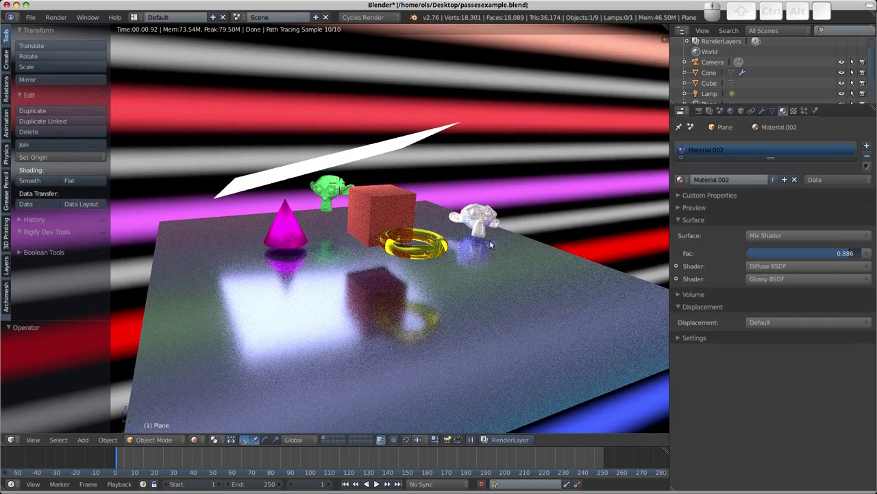
pyautogui.press('z')
pyautogui.press('z')
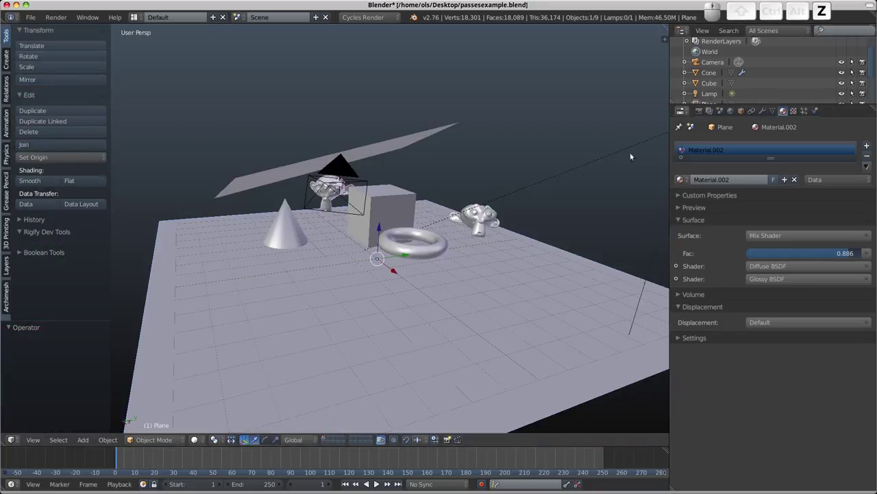
# Enable all Diffuse/Glossy/Transmission/Subsurface light passes plus Normal, Emission and Environment, then re-render.
pyautogui.click(709, 111)
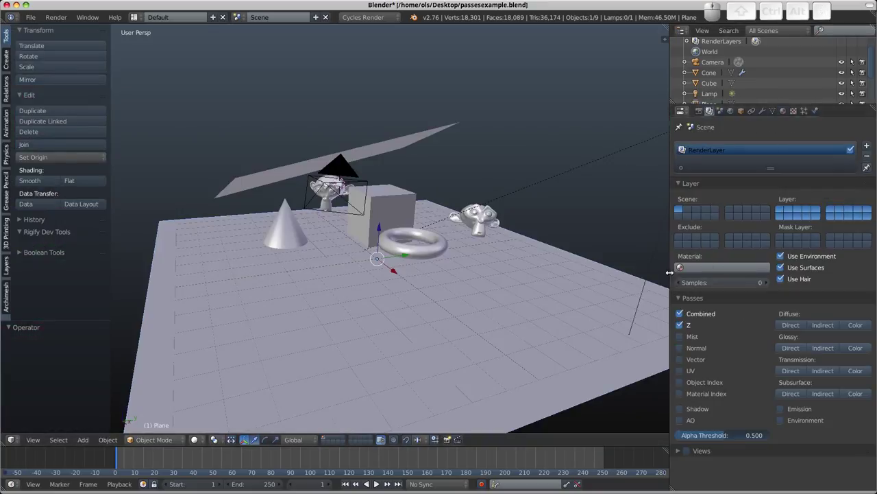
pyautogui.moveTo(670, 276); pyautogui.dragTo(636, 273)
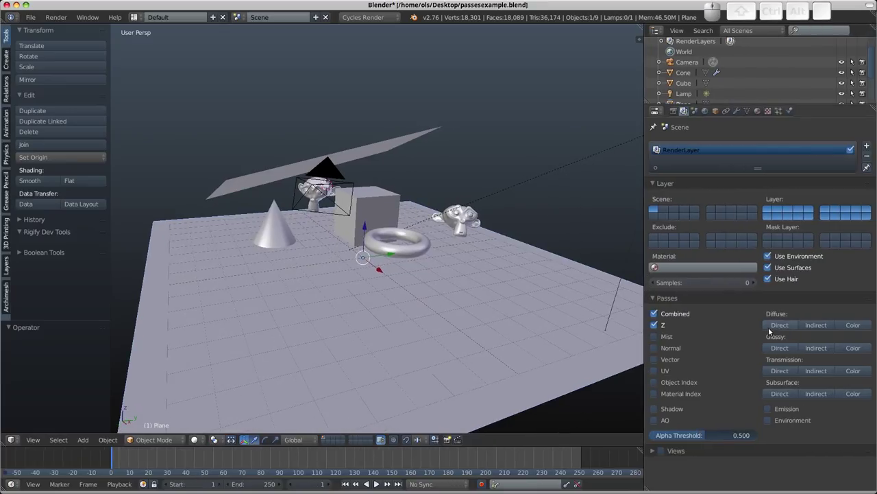
pyautogui.moveTo(774, 326)
pyautogui.mouseDown()
pyautogui.moveTo(787, 375)
pyautogui.moveTo(860, 375)
pyautogui.moveTo(859, 394)
pyautogui.moveTo(770, 395)
pyautogui.mouseUp()
pyautogui.moveTo(384, 248)
pyautogui.mouseDown(button='middle')
pyautogui.moveTo(313, 273)
pyautogui.moveTo(403, 278)
pyautogui.mouseUp(button='middle')
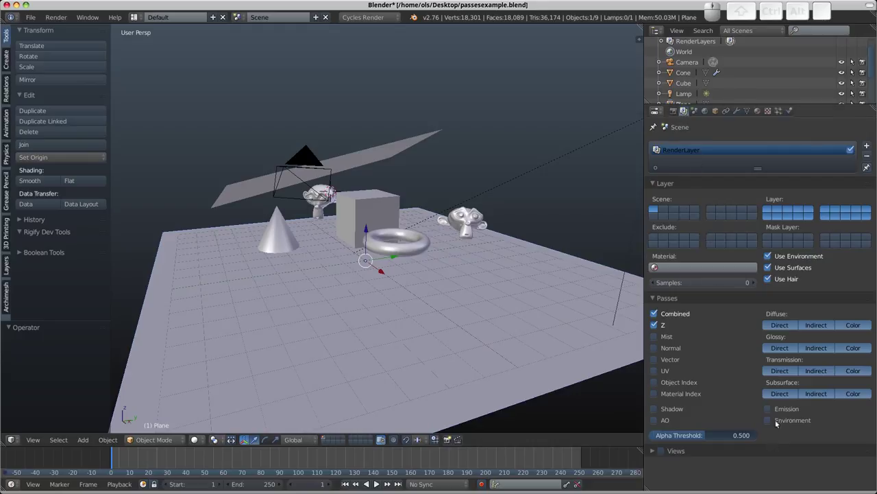
pyautogui.moveTo(776, 410); pyautogui.dragTo(777, 418)
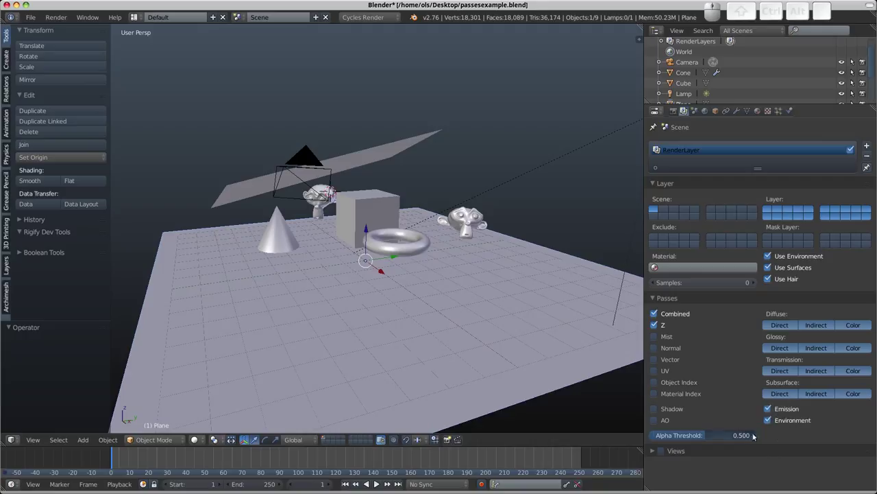
pyautogui.click(654, 348)
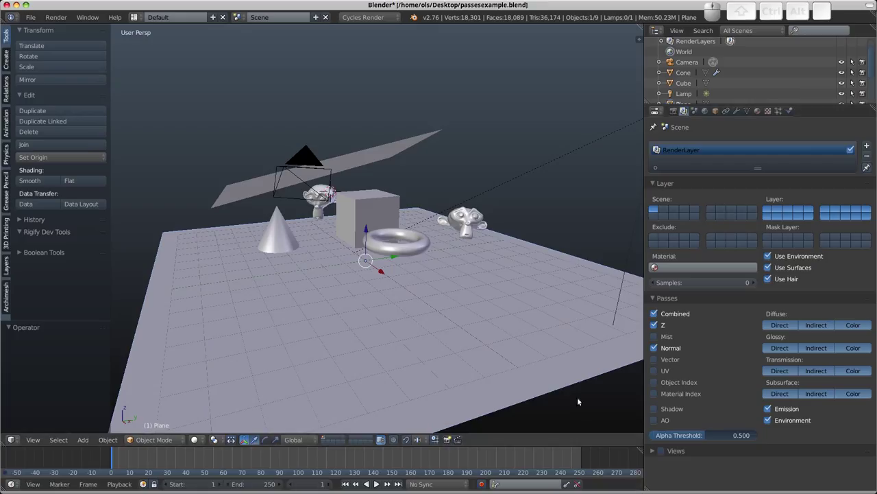
pyautogui.press('F12')
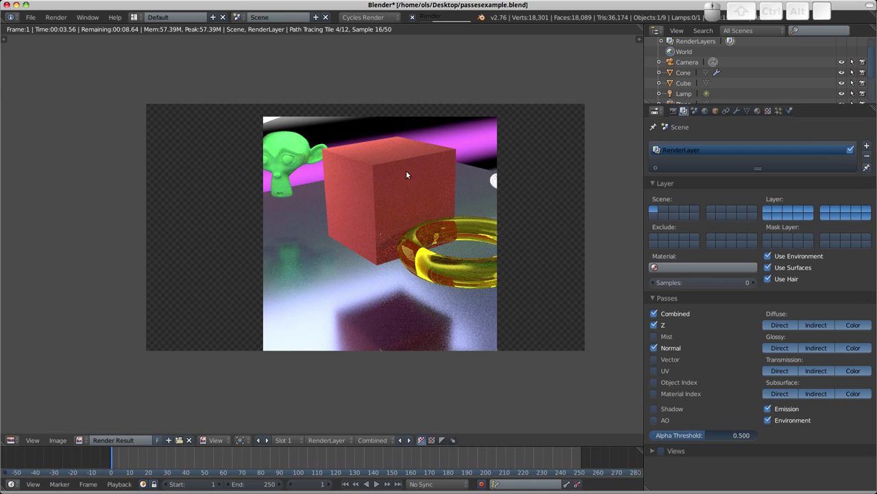
# Review the new passes in the finished render and open the Image menu to save it.
pyautogui.moveTo(410, 190)
pyautogui.mouseDown(button='middle')
pyautogui.moveTo(415, 163)
pyautogui.moveTo(414, 174)
pyautogui.mouseUp(button='middle')
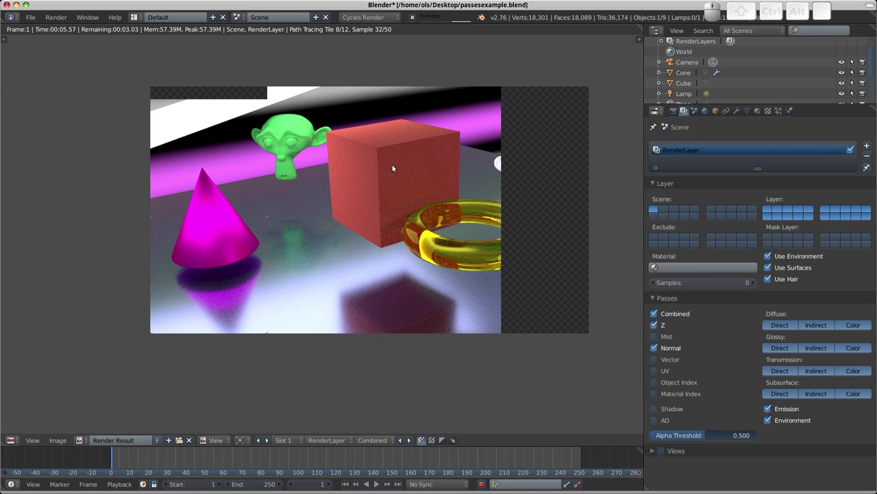
pyautogui.click(380, 443)
pyautogui.click(372, 442)
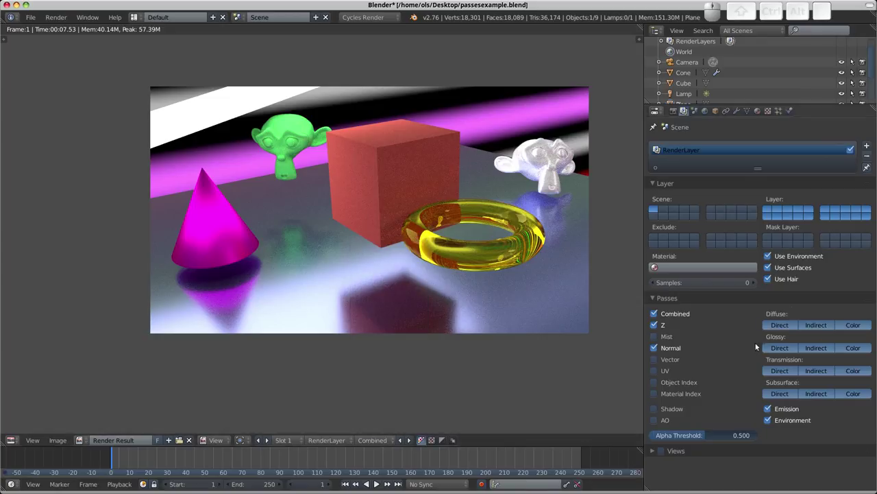
pyautogui.click(57, 440)
# Save a copy of the render to the Desktop as render.exr in OpenEXR MultiLayer format.
pyautogui.click(76, 365)
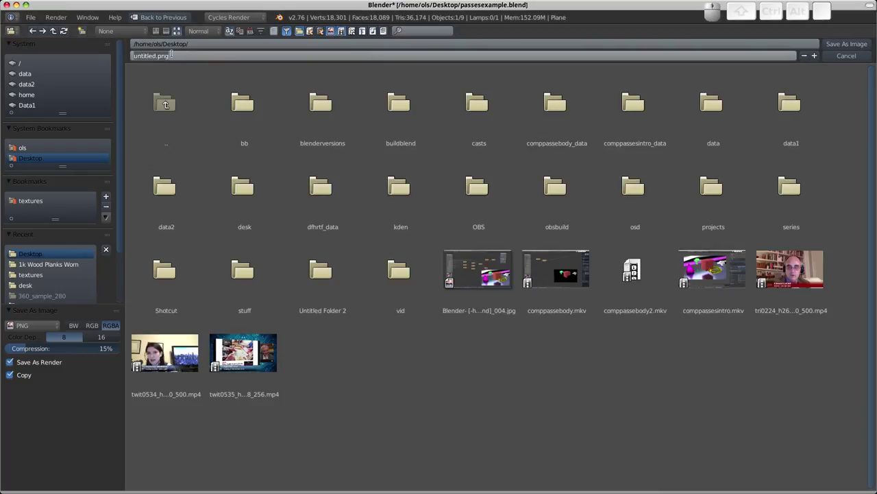
pyautogui.click(30, 326)
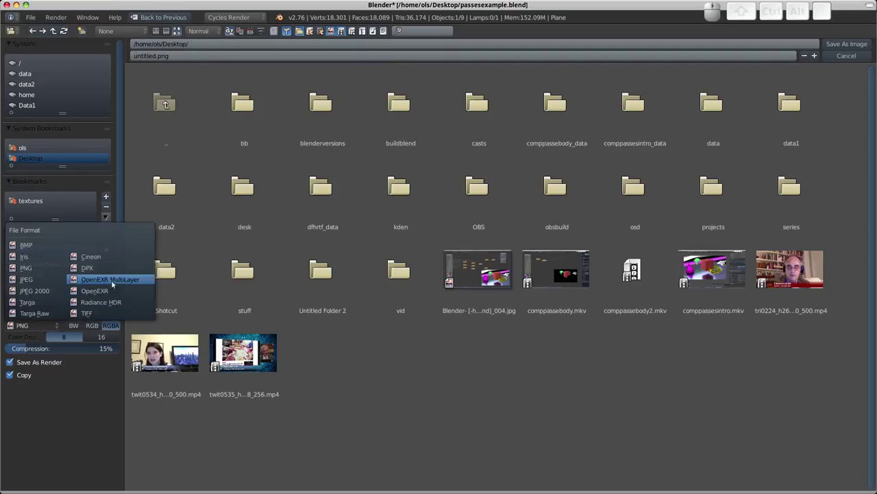
pyautogui.click(113, 280)
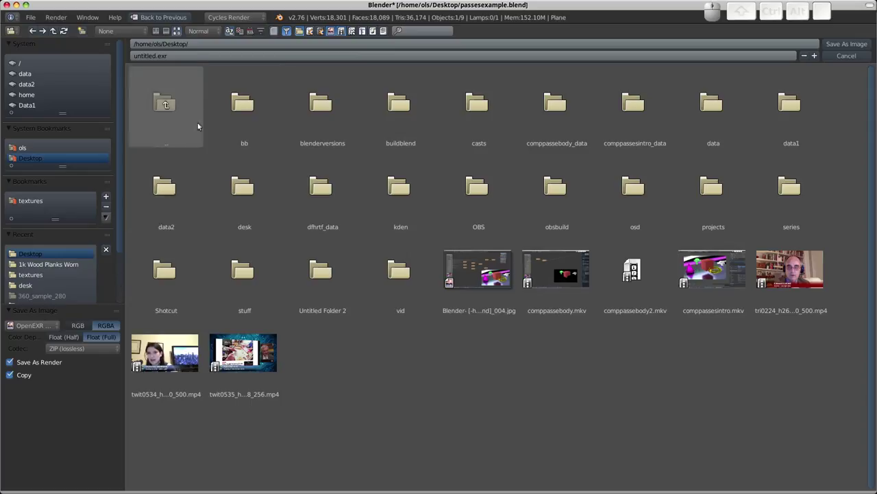
pyautogui.click(189, 56)
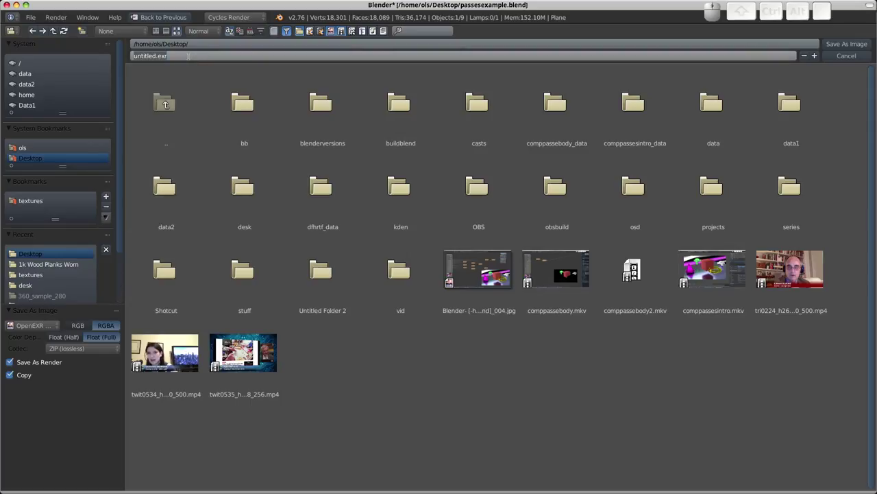
pyautogui.write('render')
pyautogui.press('Return')
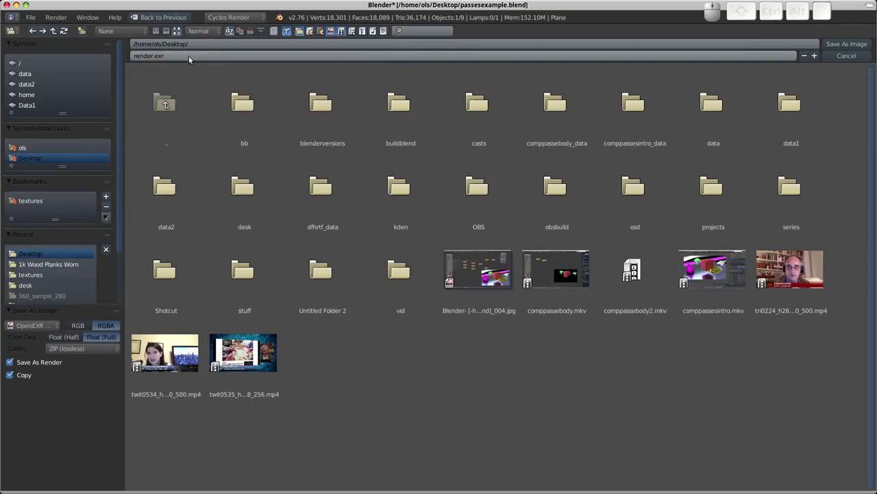
pyautogui.click(828, 47)
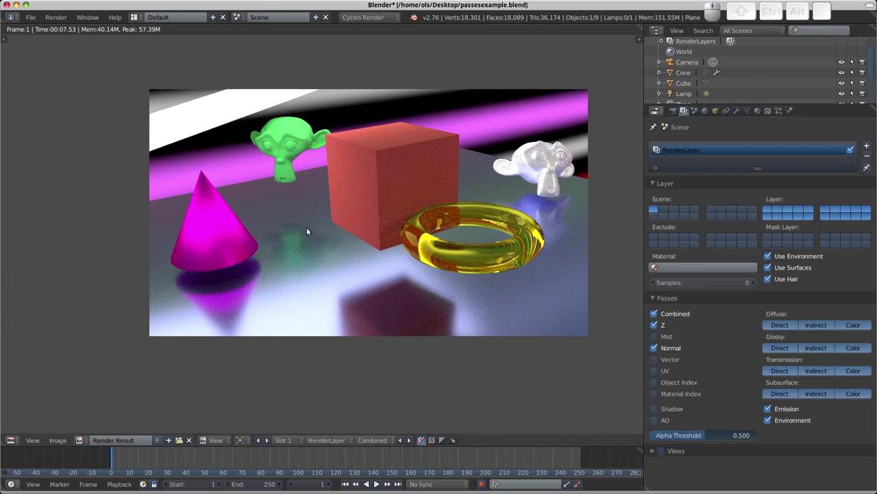
# Switch to the Compositing layout and turn on Use Nodes.
pyautogui.press('Escape')
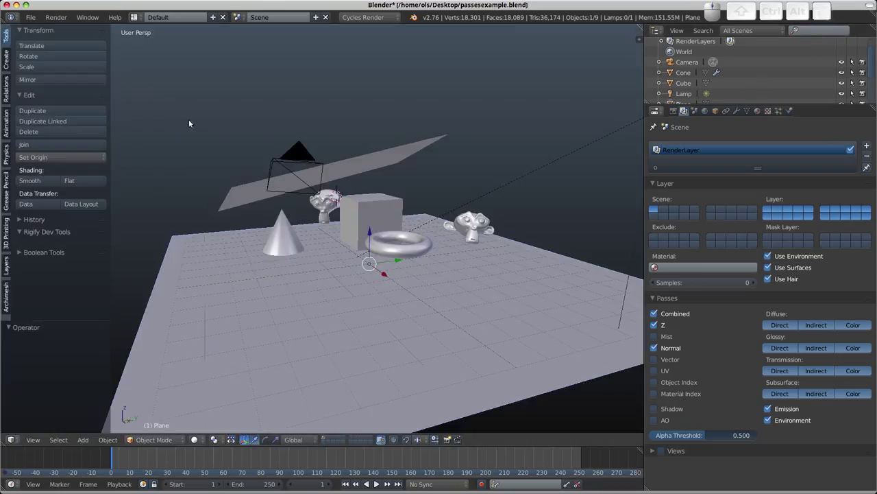
pyautogui.click(135, 16)
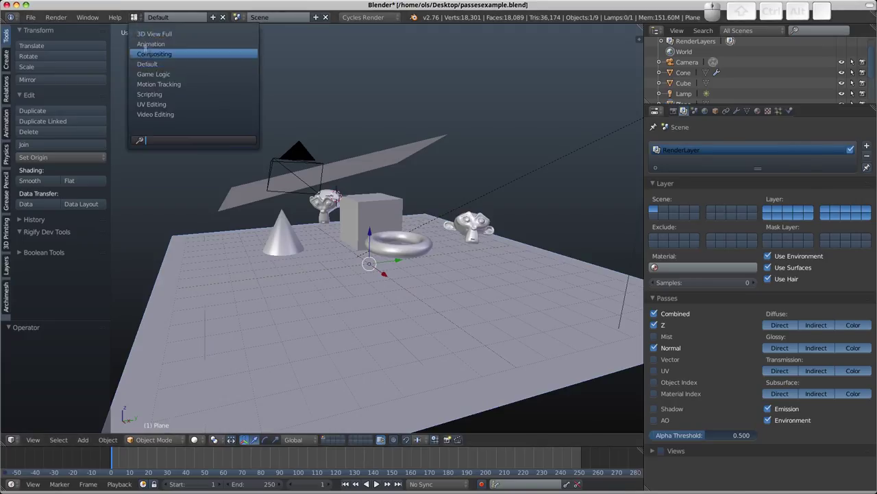
pyautogui.click(146, 56)
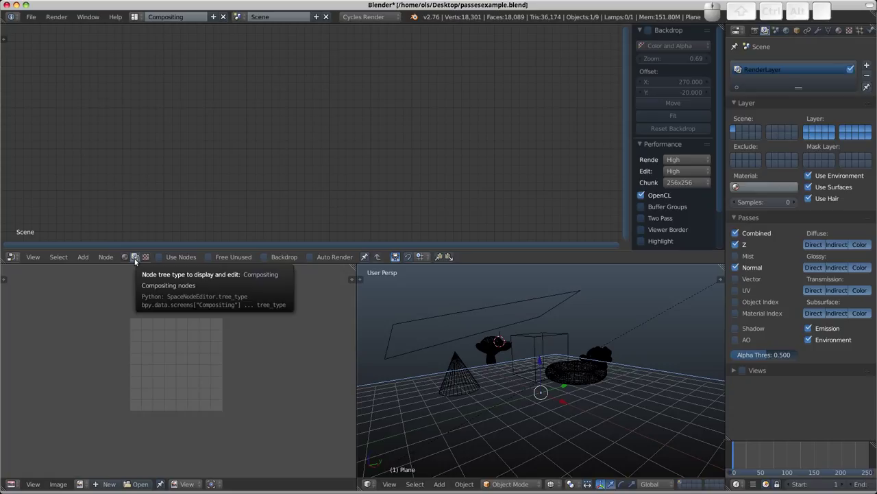
pyautogui.click(174, 258)
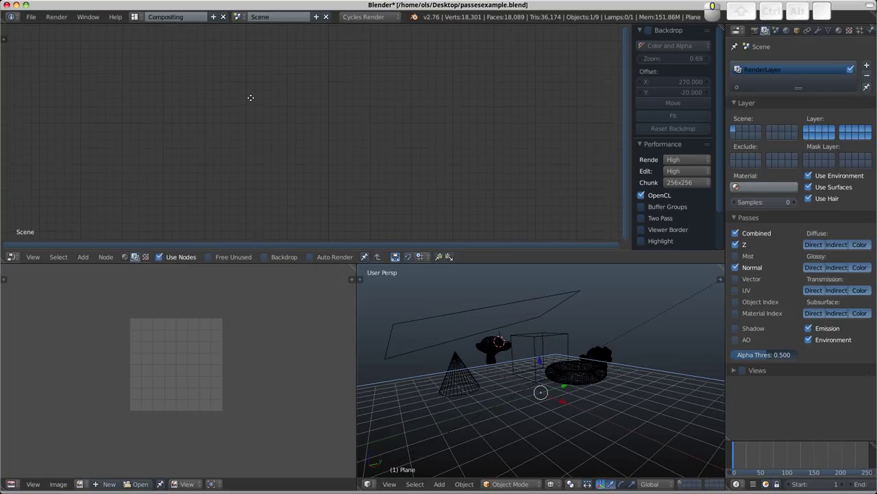
# Add a Render Layers input node and a Composite output node.
pyautogui.hotkey('shift', 'a')
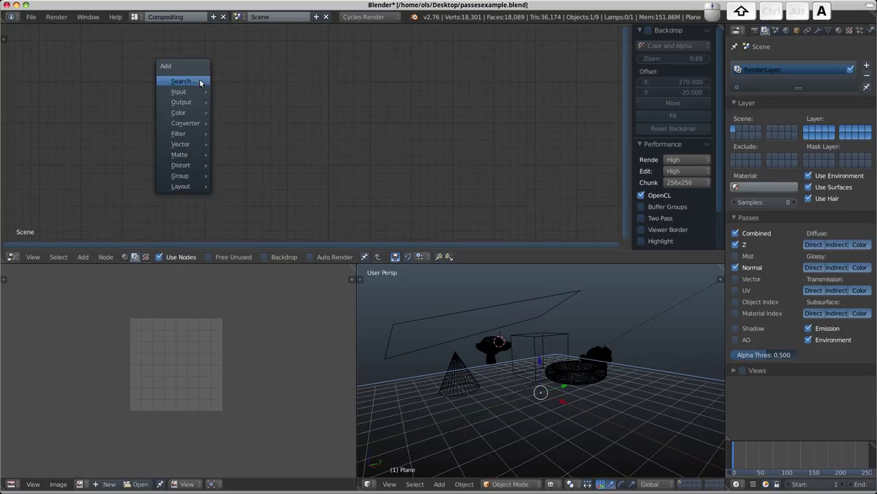
pyautogui.click(246, 117)
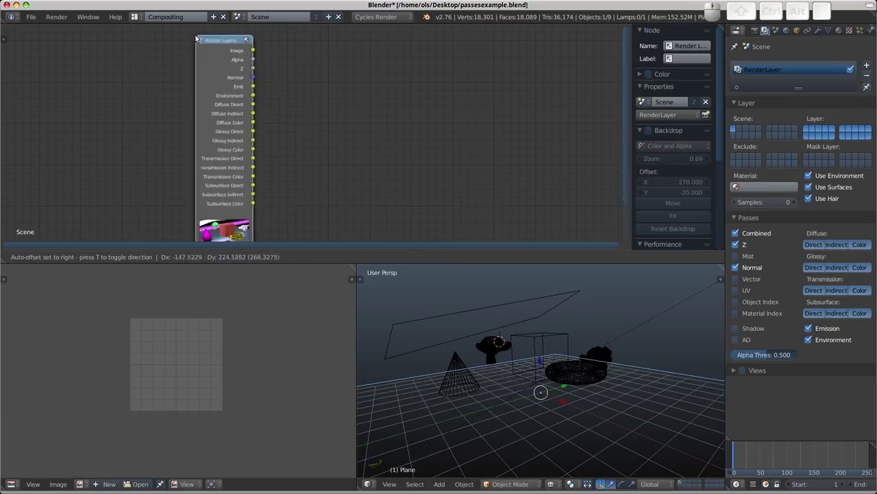
pyautogui.click(315, 77)
pyautogui.hotkey('shift', 'a')
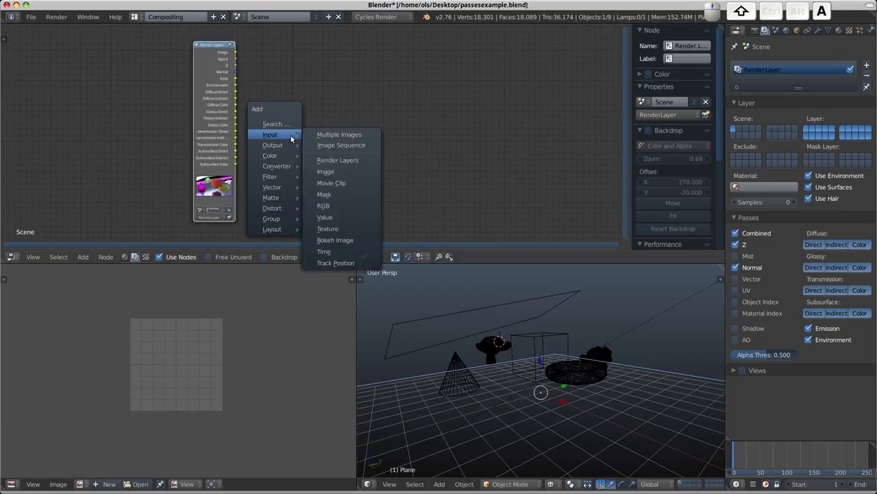
pyautogui.moveTo(272, 145)
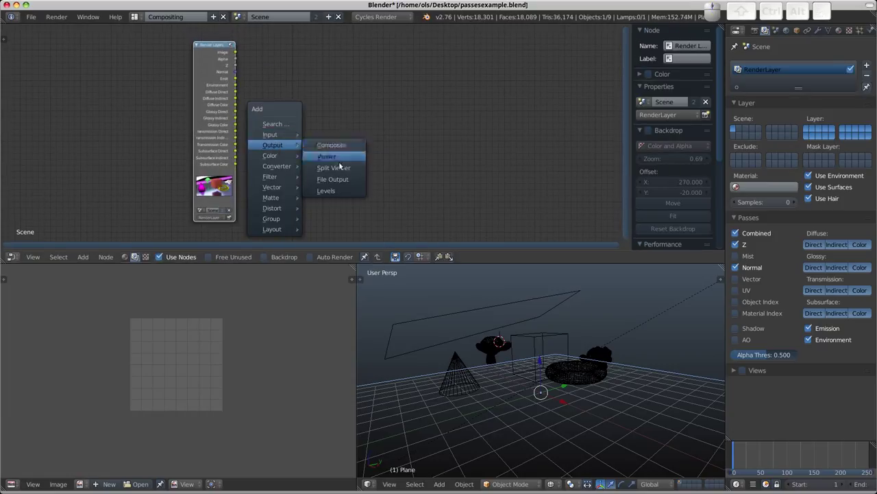
pyautogui.click(336, 145)
pyautogui.click(336, 62)
# Link the Render Layers Image into Composite, untick Use Alpha, and maximise the node editor.
pyautogui.scroll(2, 246, 39)
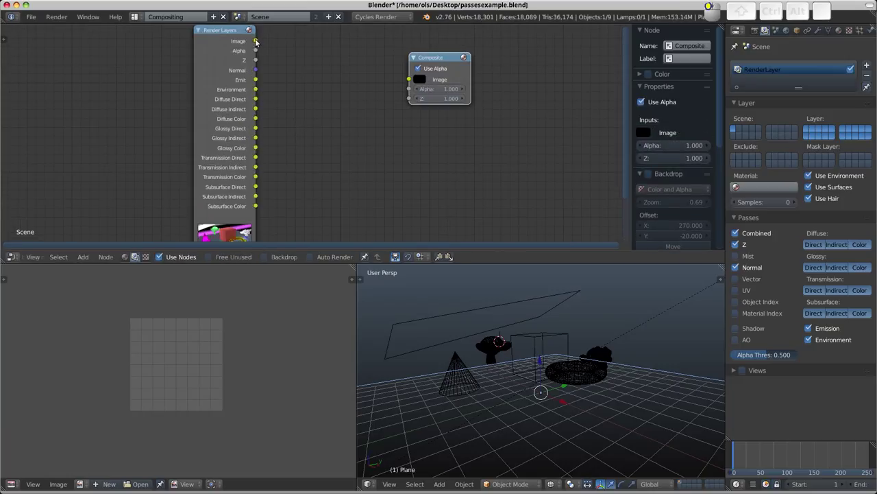
pyautogui.moveTo(256, 41)
pyautogui.mouseDown()
pyautogui.moveTo(408, 80)
pyautogui.moveTo(457, 44)
pyautogui.mouseUp()
pyautogui.click(418, 68)
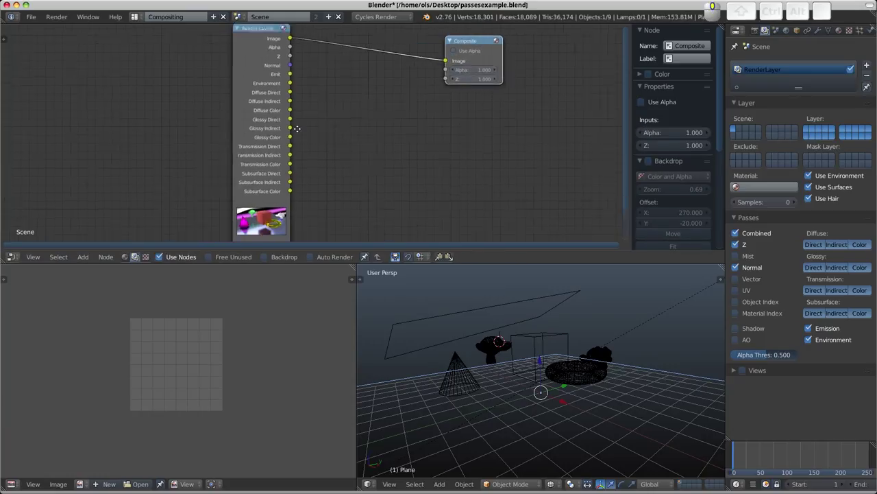
pyautogui.moveTo(269, 56); pyautogui.dragTo(268, 72)
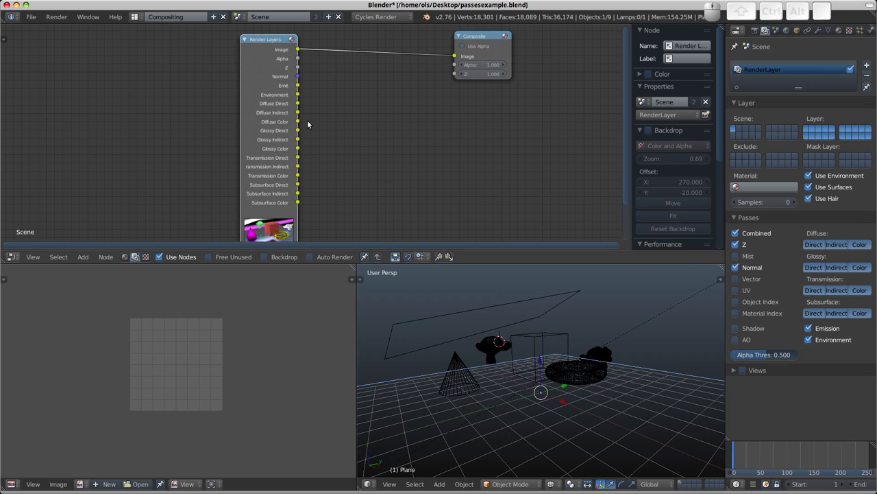
pyautogui.hotkey('shift', 'space')
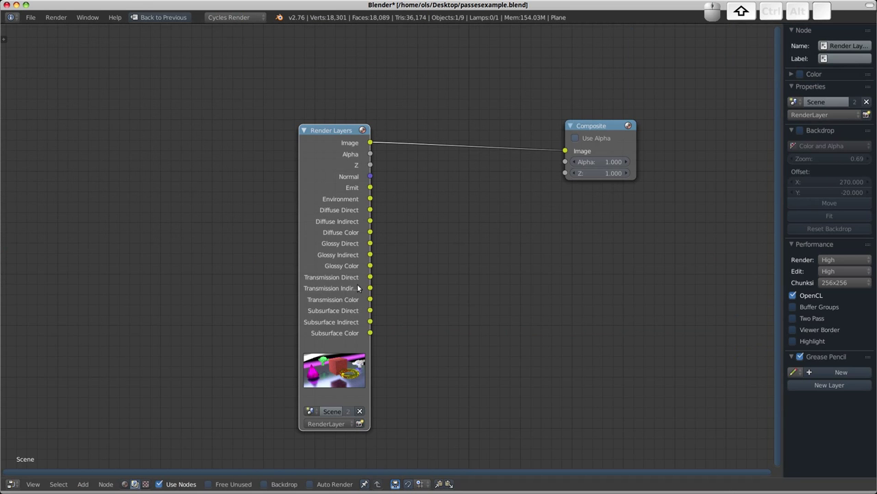
pyautogui.moveTo(360, 290); pyautogui.dragTo(334, 247, button='middle')
pyautogui.scroll(-1, 334, 248)
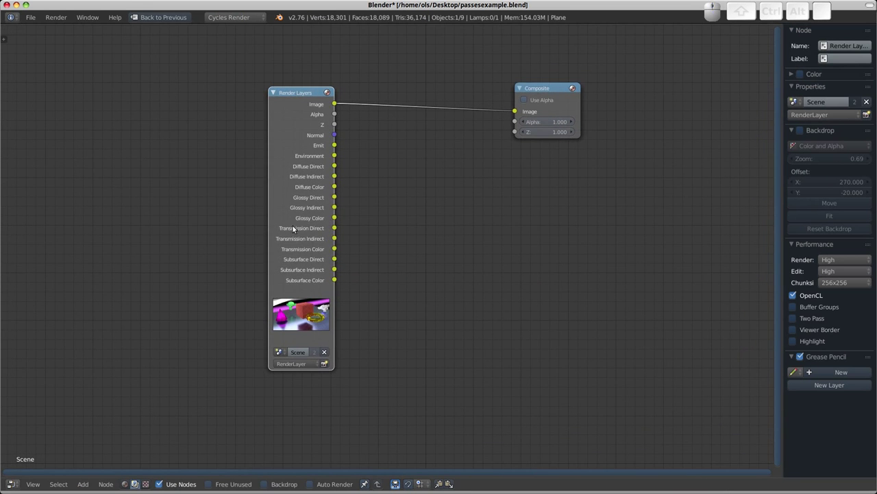
pyautogui.hotkey('shift', 'a')
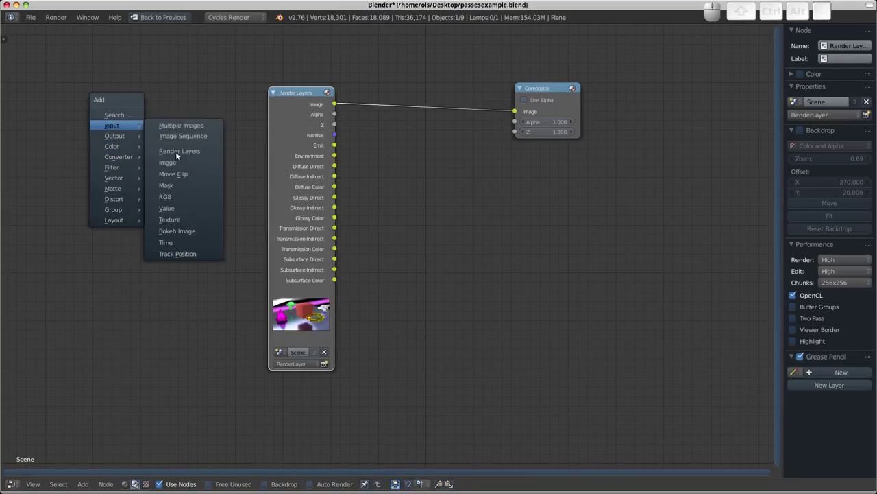
pyautogui.click(173, 162)
pyautogui.click(133, 111)
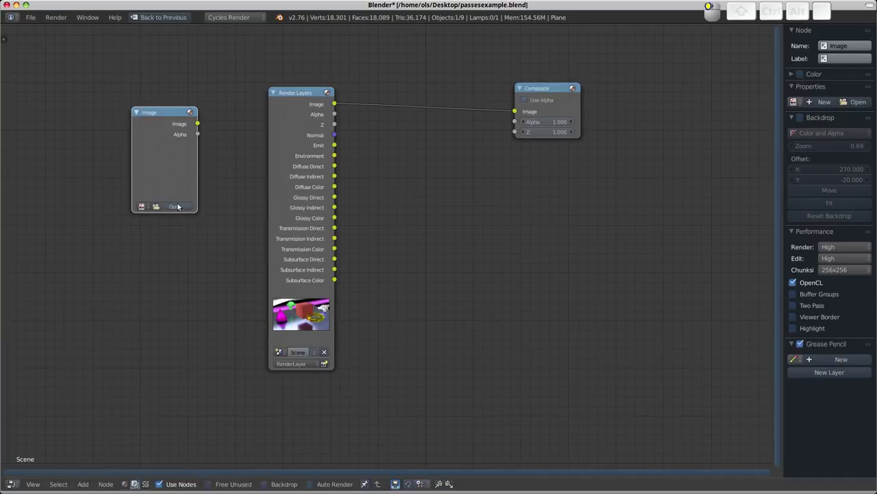
pyautogui.click(177, 207)
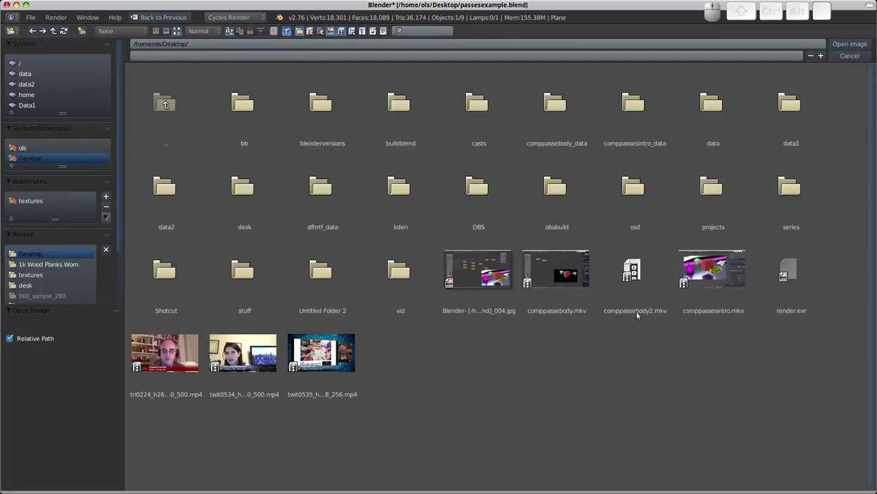
pyautogui.click(793, 262)
pyautogui.click(791, 274)
pyautogui.click(844, 43)
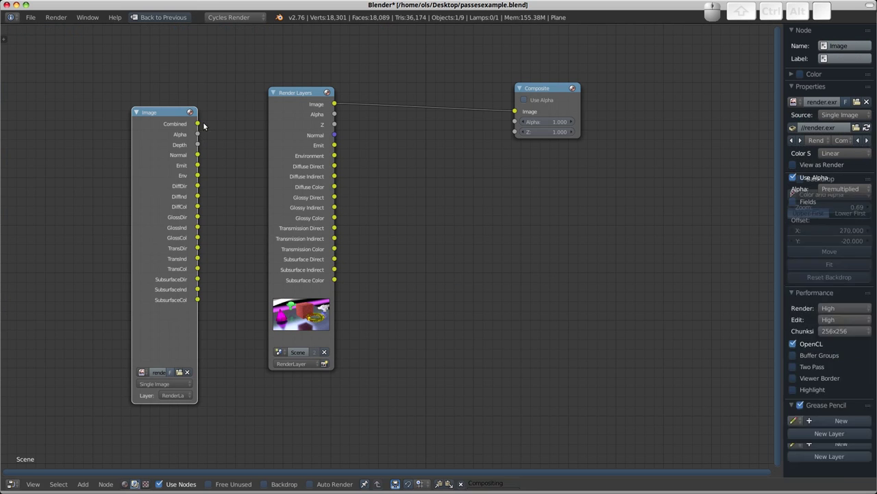
pyautogui.moveTo(165, 179)
pyautogui.mouseDown()
pyautogui.moveTo(183, 168)
pyautogui.moveTo(260, 168)
pyautogui.moveTo(157, 172)
pyautogui.mouseUp()
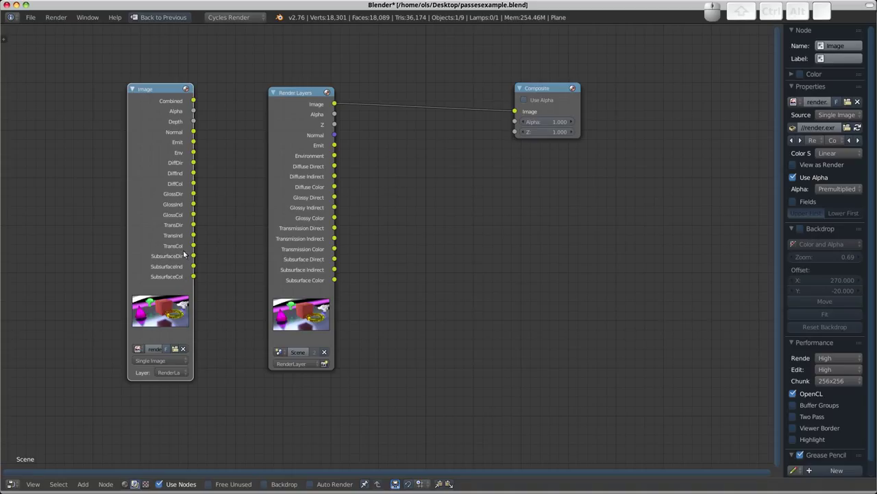
pyautogui.moveTo(170, 223); pyautogui.dragTo(165, 229)
pyautogui.click(165, 229)
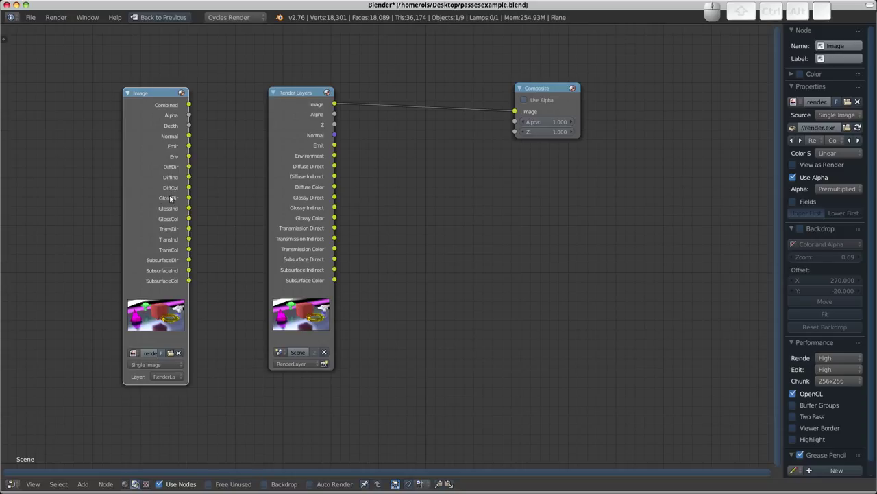
pyautogui.moveTo(166, 169); pyautogui.dragTo(160, 167)
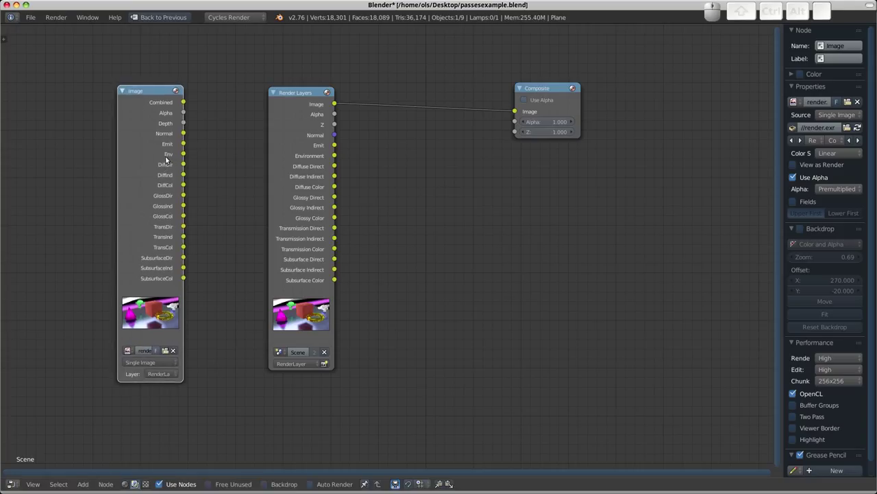
pyautogui.press('x')
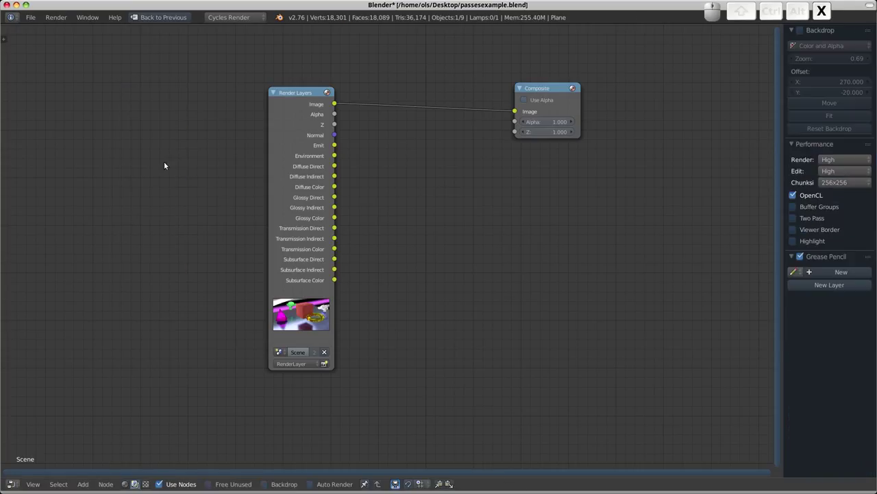
# Spread Render Layers and Composite apart, enable Backdrop, and add a Viewer node.
pyautogui.moveTo(323, 134); pyautogui.dragTo(60, 136)
pyautogui.moveTo(554, 93); pyautogui.dragTo(694, 84)
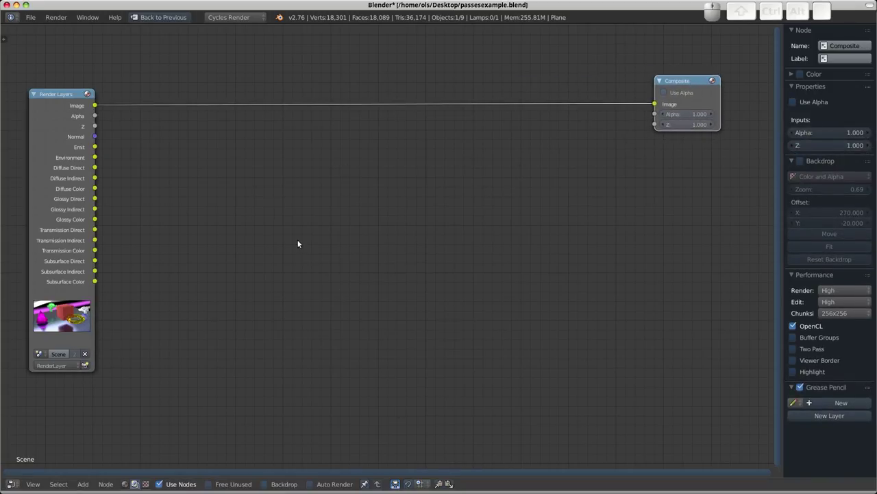
pyautogui.click(279, 484)
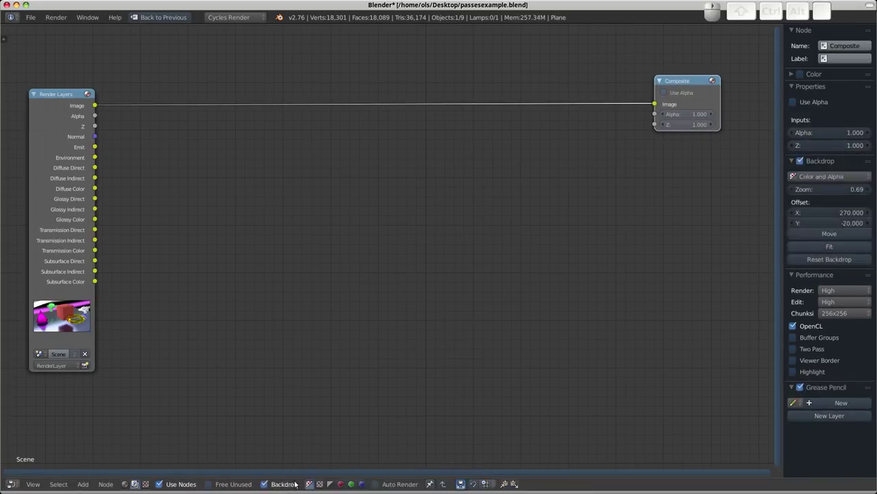
pyautogui.hotkey('ctrl', 'shift')
pyautogui.keyDown('ctrl'); pyautogui.keyDown('shift'); pyautogui.click(72, 125); pyautogui.keyUp('shift'); pyautogui.keyUp('ctrl')
pyautogui.moveTo(140, 38)
pyautogui.mouseDown()
pyautogui.moveTo(654, 72)
pyautogui.moveTo(706, 164)
pyautogui.mouseUp()
# Cycle the Viewer through the passes to Glossy Indirect and enlarge the backdrop.
pyautogui.keyDown('alt'); pyautogui.moveTo(556, 272); pyautogui.dragTo(633, 371, button='middle'); pyautogui.keyUp('alt')
pyautogui.moveTo(72, 122); pyautogui.dragTo(75, 120)
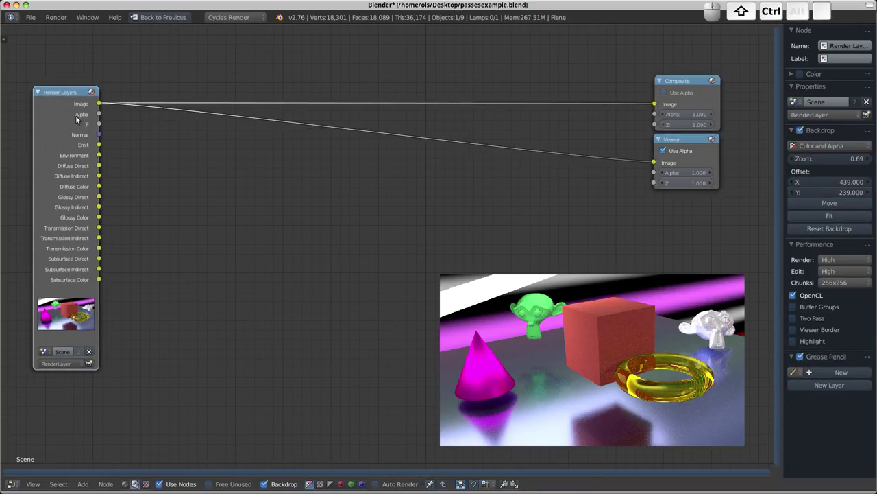
pyautogui.keyDown('ctrl'); pyautogui.keyDown('shift'); pyautogui.click(76, 120); pyautogui.keyUp('shift'); pyautogui.keyUp('ctrl')
pyautogui.keyDown('ctrl'); pyautogui.keyDown('shift'); pyautogui.click(76, 120); pyautogui.keyUp('shift'); pyautogui.keyUp('ctrl')
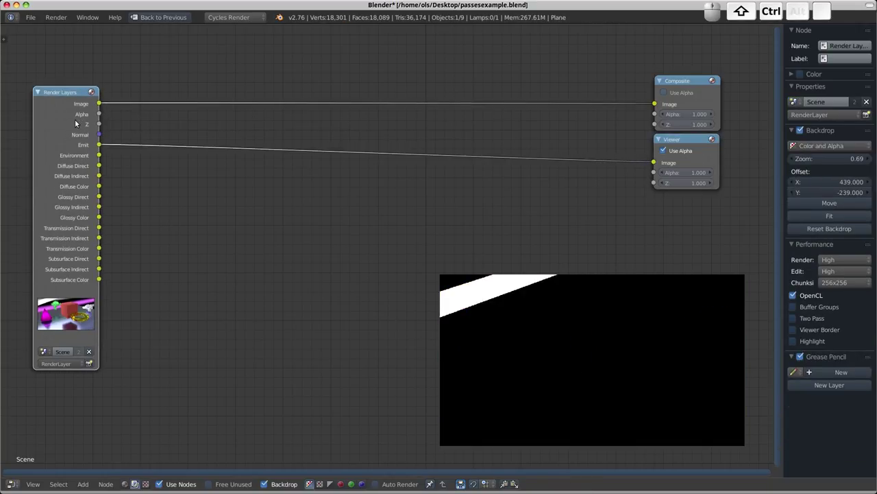
pyautogui.keyDown('ctrl'); pyautogui.keyDown('shift'); pyautogui.click(75, 120); pyautogui.keyUp('shift'); pyautogui.keyUp('ctrl')
pyautogui.keyDown('ctrl'); pyautogui.keyDown('shift'); pyautogui.click(75, 120); pyautogui.keyUp('shift'); pyautogui.keyUp('ctrl')
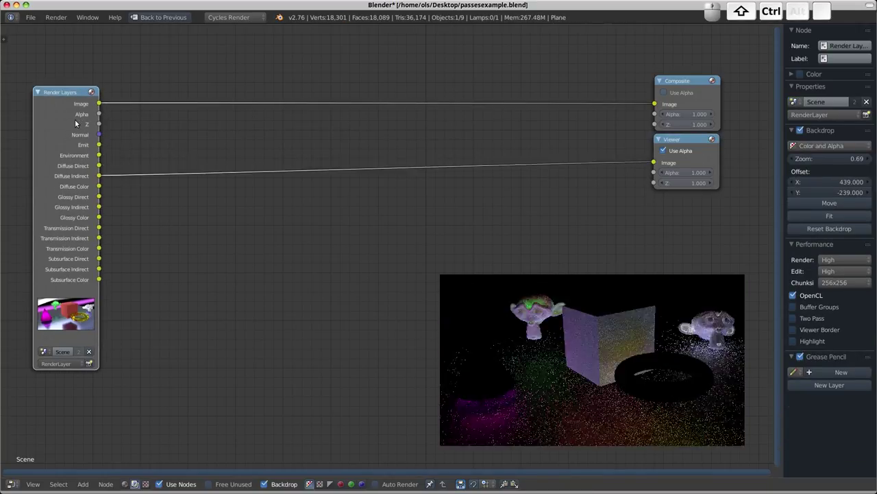
pyautogui.keyDown('ctrl'); pyautogui.keyDown('shift'); pyautogui.click(76, 120); pyautogui.keyUp('shift'); pyautogui.keyUp('ctrl')
pyautogui.keyDown('ctrl'); pyautogui.keyDown('shift'); pyautogui.click(75, 120); pyautogui.keyUp('shift'); pyautogui.keyUp('ctrl')
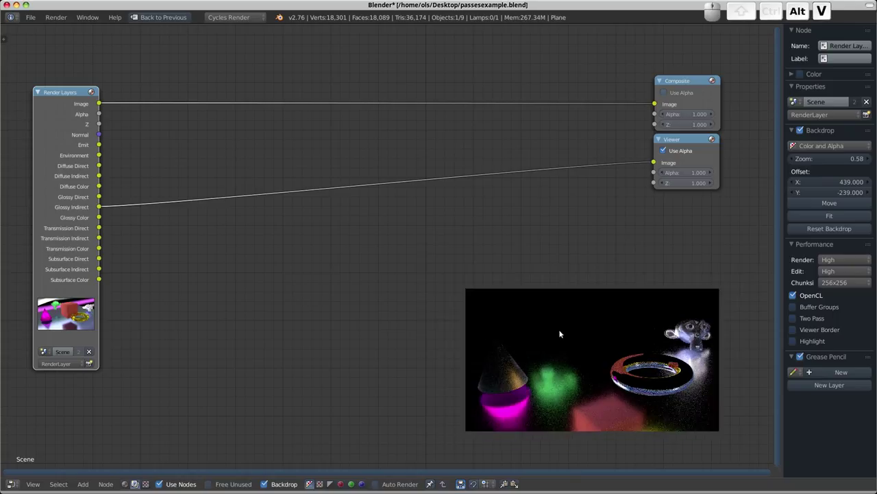
pyautogui.hotkey('alt', 'v')
pyautogui.keyDown('alt'); pyautogui.moveTo(550, 352); pyautogui.dragTo(547, 351, button='middle'); pyautogui.keyUp('alt')
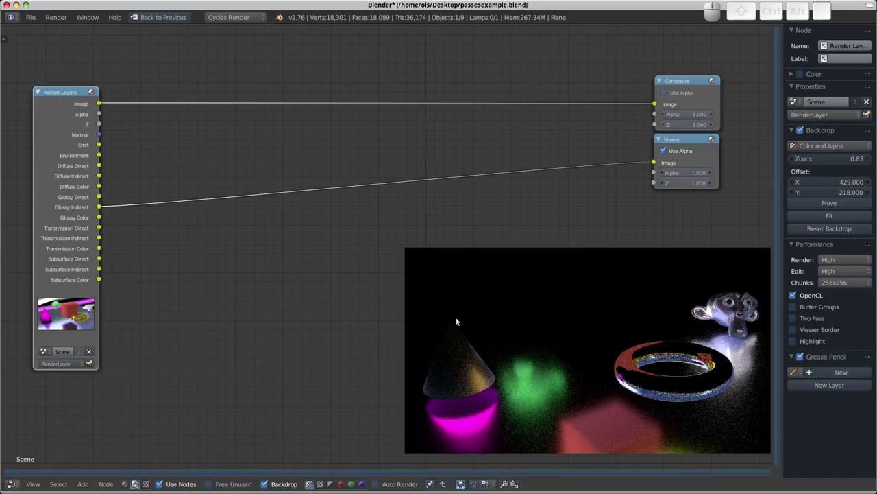
pyautogui.moveTo(204, 208); pyautogui.dragTo(210, 207, button='middle')
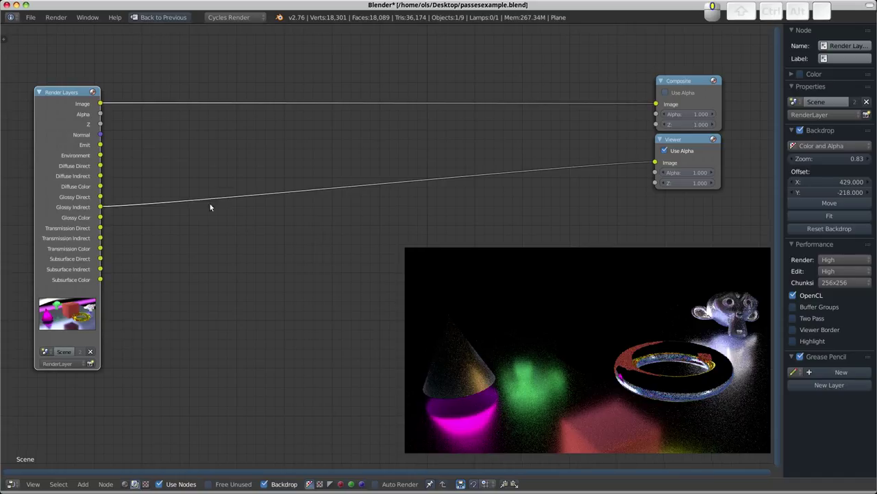
# Add a Mix node set to Add, fed by Diffuse Direct and Diffuse Indirect.
pyautogui.keyDown('ctrl'); pyautogui.moveTo(114, 193); pyautogui.dragTo(127, 210, button='right'); pyautogui.keyUp('ctrl')
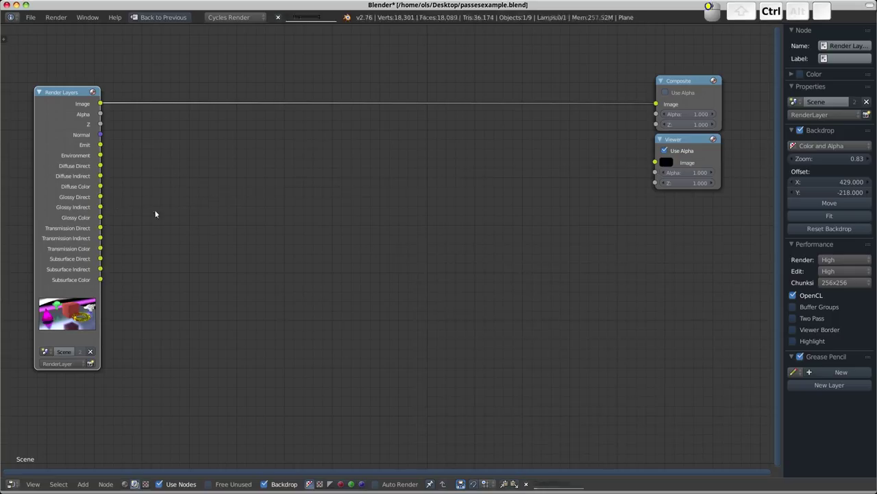
pyautogui.scroll(1, 62, 198)
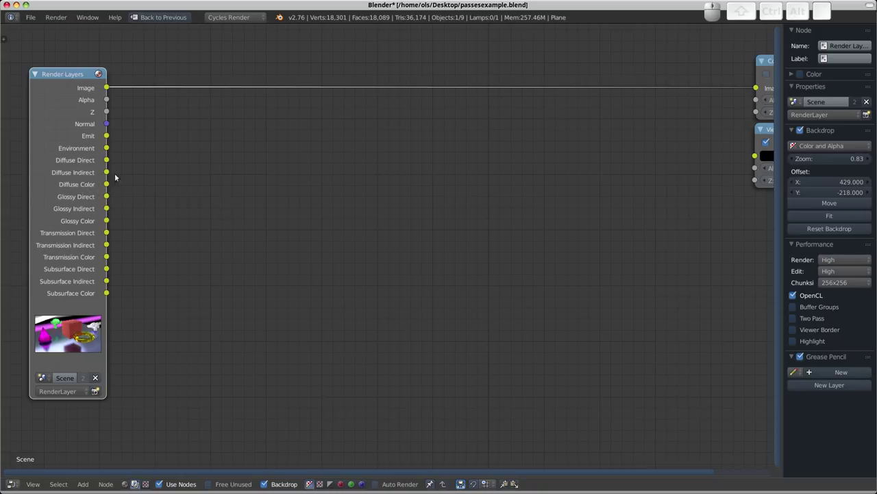
pyautogui.hotkey('shift', 'a')
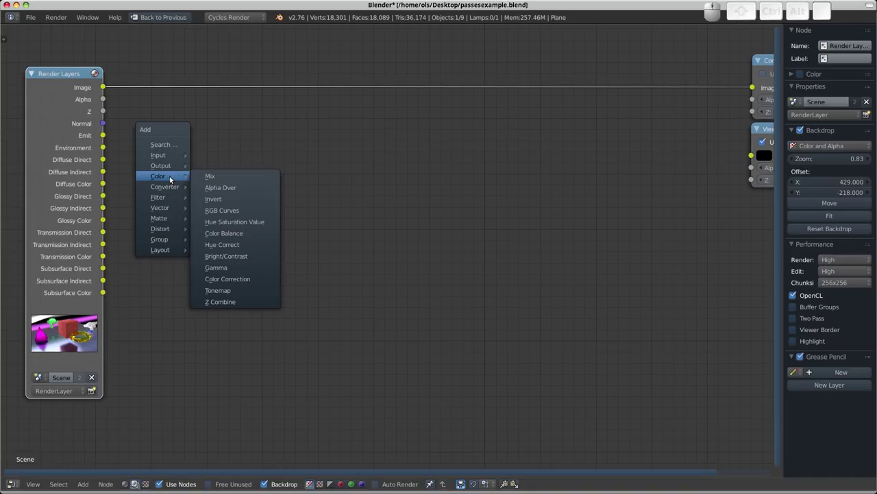
pyautogui.click(222, 180)
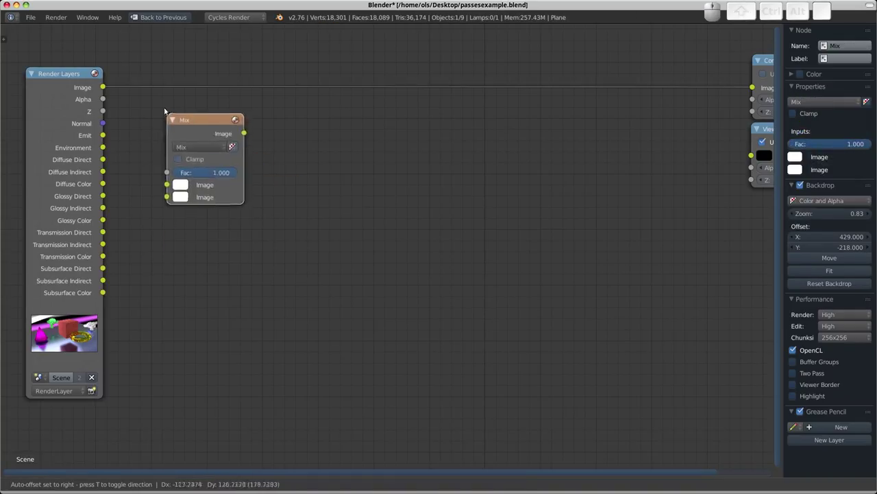
pyautogui.click(201, 140)
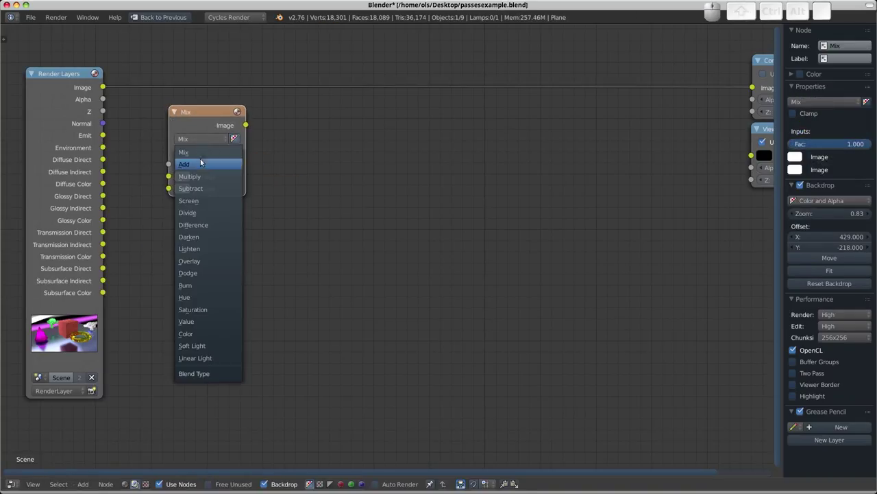
pyautogui.click(200, 166)
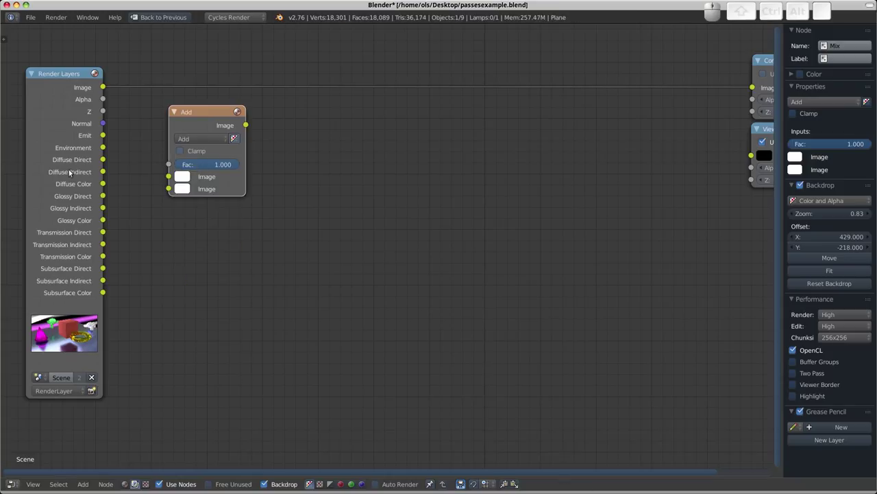
pyautogui.moveTo(103, 159); pyautogui.dragTo(169, 176)
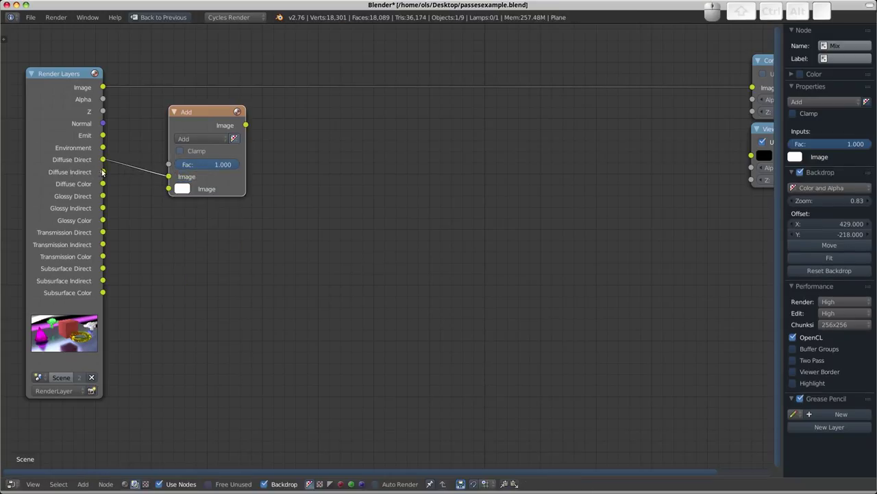
pyautogui.moveTo(103, 172)
pyautogui.mouseDown()
pyautogui.moveTo(133, 190)
pyautogui.moveTo(168, 189)
pyautogui.mouseUp()
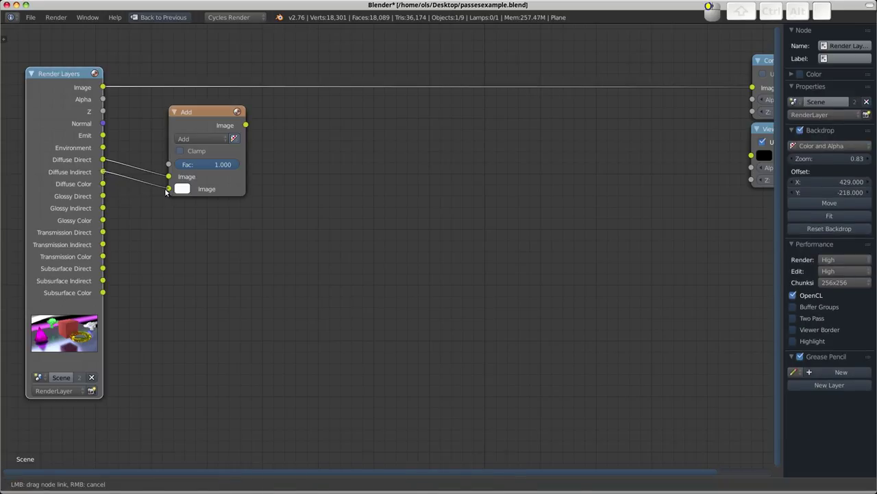
pyautogui.click(173, 112)
pyautogui.moveTo(177, 113)
pyautogui.mouseDown()
pyautogui.moveTo(184, 155)
pyautogui.moveTo(193, 147)
pyautogui.mouseUp()
# Multiply the Add result by Diffuse Color and preview it in the Viewer.
pyautogui.hotkey('shift', 'a')
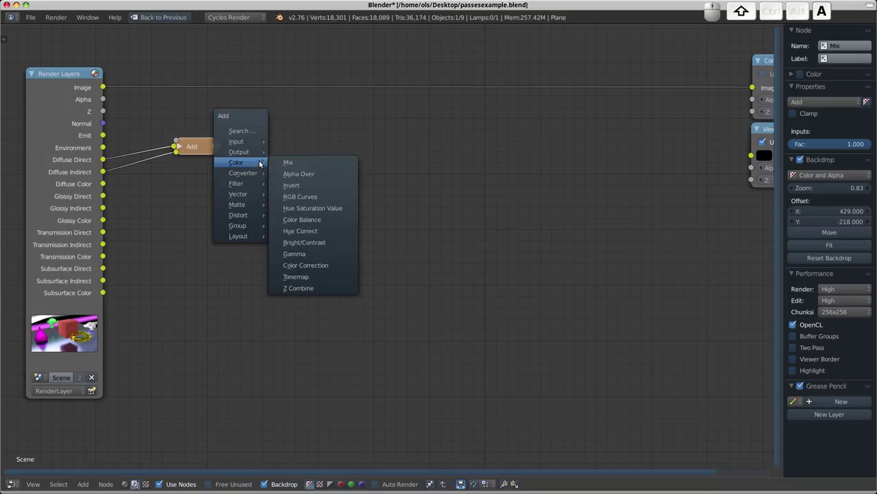
pyautogui.click(303, 160)
pyautogui.click(236, 125)
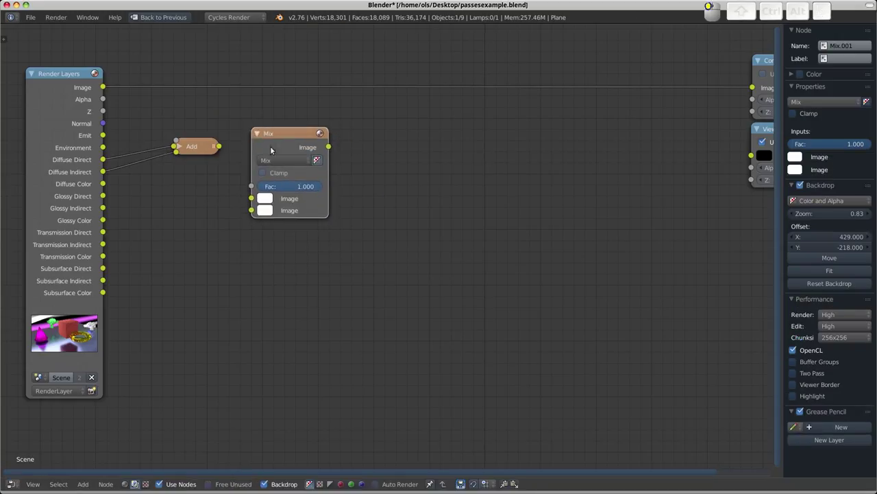
pyautogui.click(286, 160)
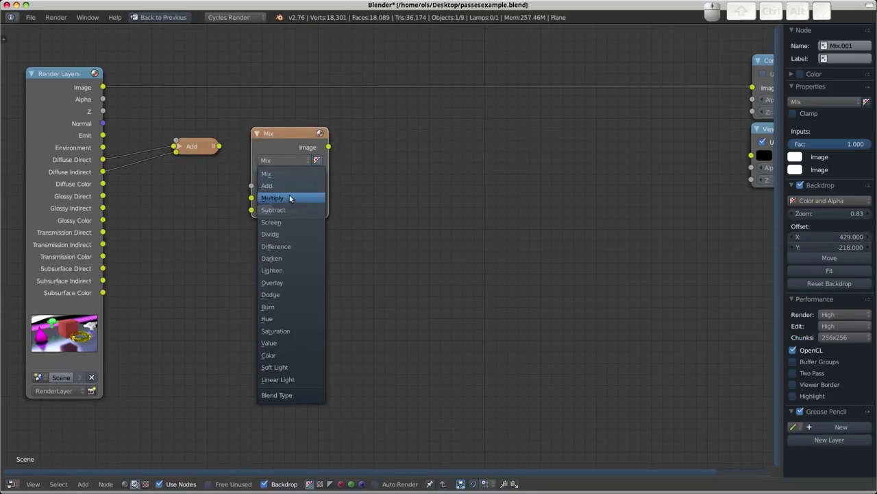
pyautogui.click(289, 196)
pyautogui.click(257, 134)
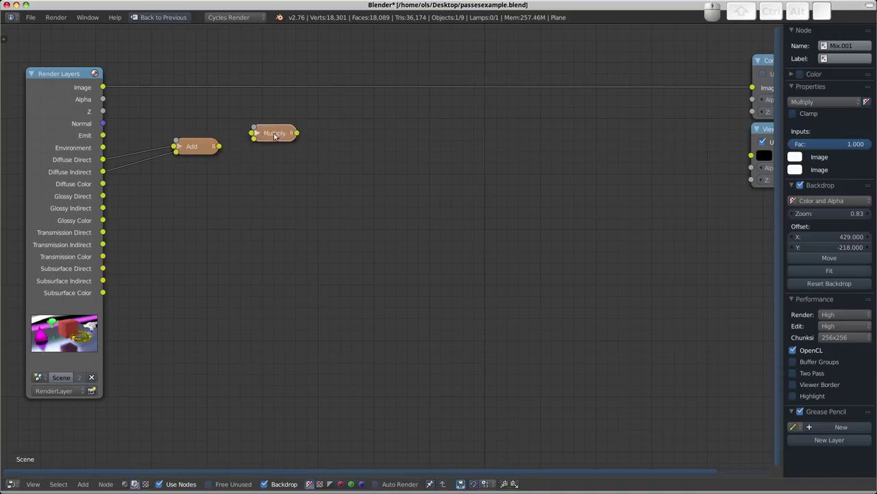
pyautogui.moveTo(272, 138); pyautogui.dragTo(267, 165)
pyautogui.moveTo(218, 146); pyautogui.dragTo(246, 161)
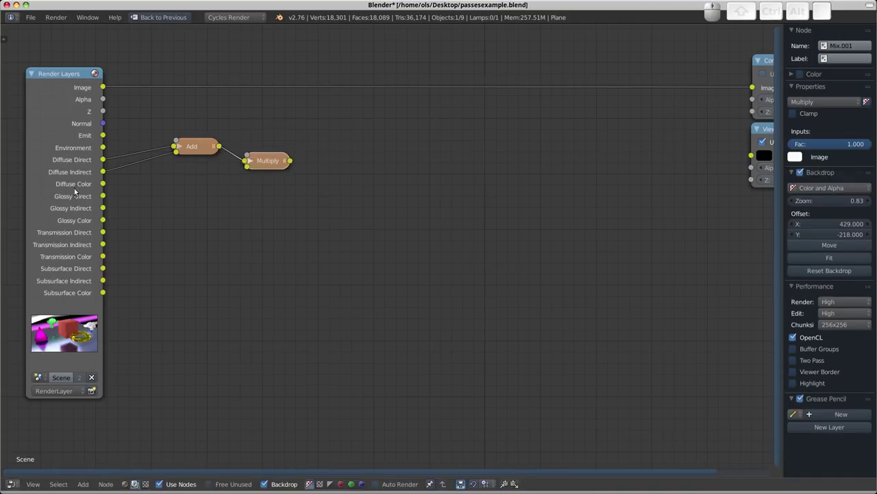
pyautogui.moveTo(102, 184); pyautogui.dragTo(246, 166)
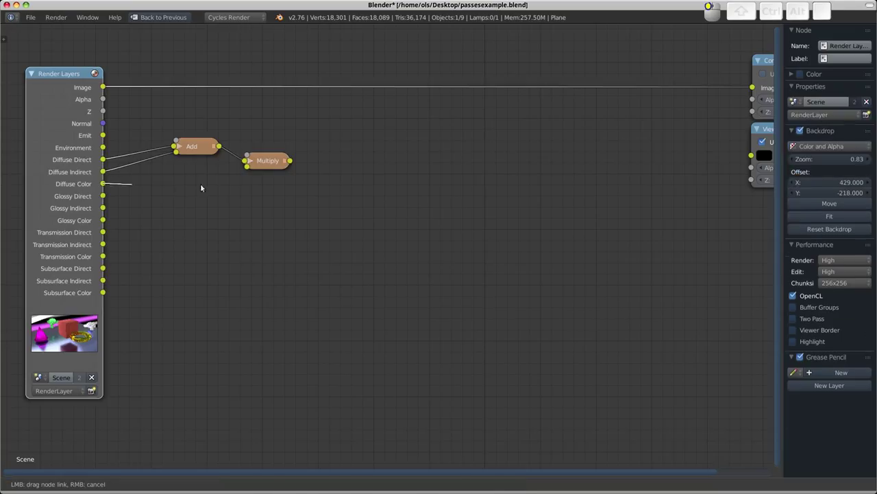
pyautogui.keyDown('ctrl'); pyautogui.keyDown('shift'); pyautogui.click(272, 161); pyautogui.keyUp('shift'); pyautogui.keyUp('ctrl')
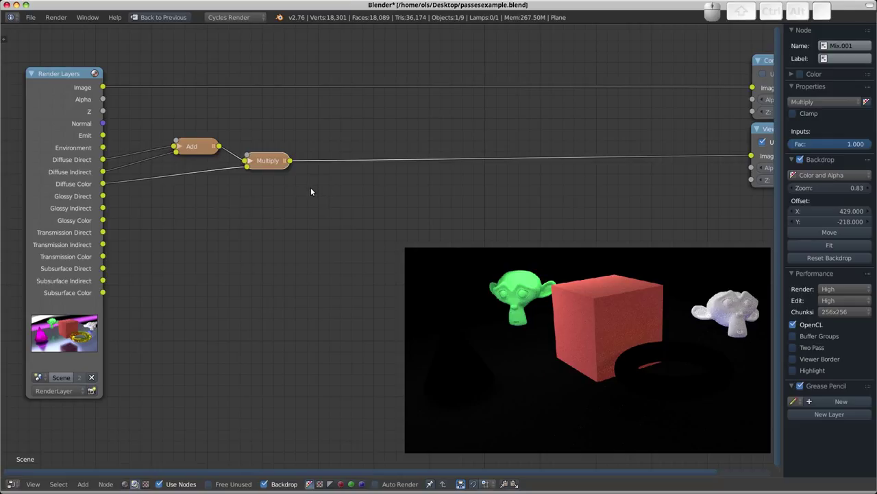
pyautogui.keyDown('shift'); pyautogui.click(205, 147); pyautogui.keyUp('shift')
# Duplicate the Add–Multiply pair, wire Glossy Direct, Indirect and Color, and preview it.
pyautogui.hotkey('shift', 'd')
pyautogui.click(205, 200)
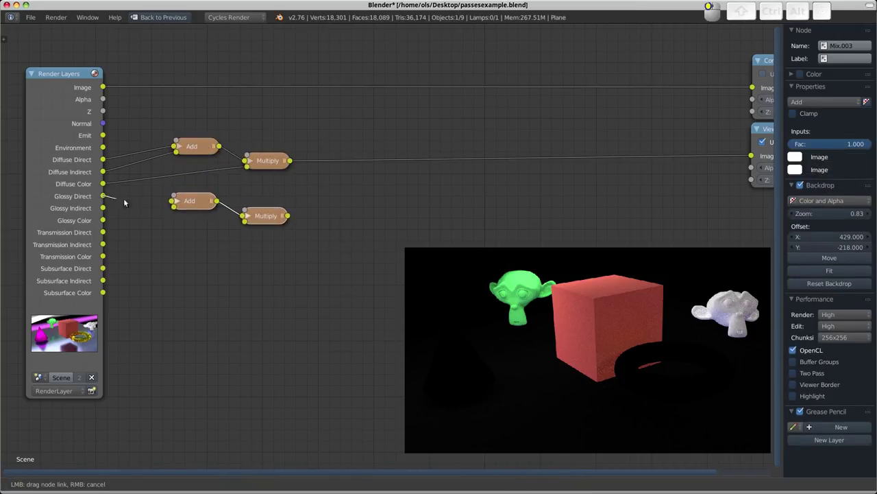
pyautogui.moveTo(103, 196); pyautogui.dragTo(172, 201)
pyautogui.moveTo(103, 207); pyautogui.dragTo(173, 206)
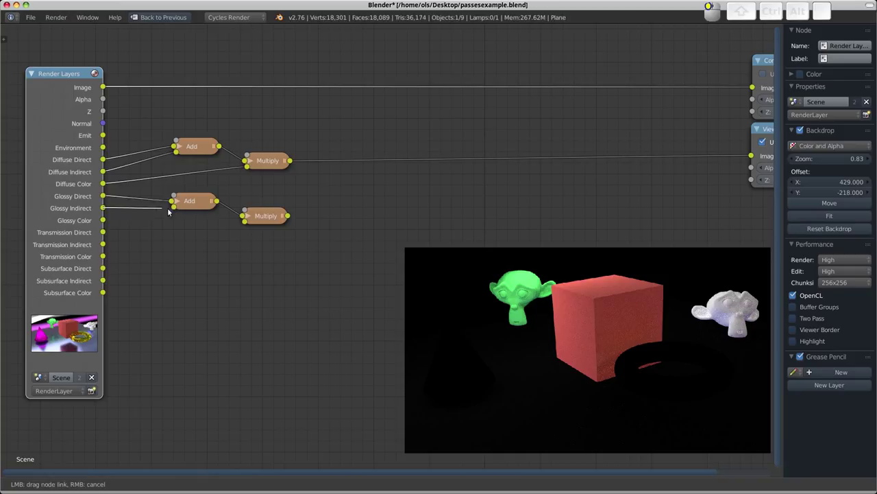
pyautogui.moveTo(102, 221); pyautogui.dragTo(245, 220)
pyautogui.keyDown('ctrl'); pyautogui.keyDown('shift'); pyautogui.click(271, 217); pyautogui.keyUp('shift'); pyautogui.keyUp('ctrl')
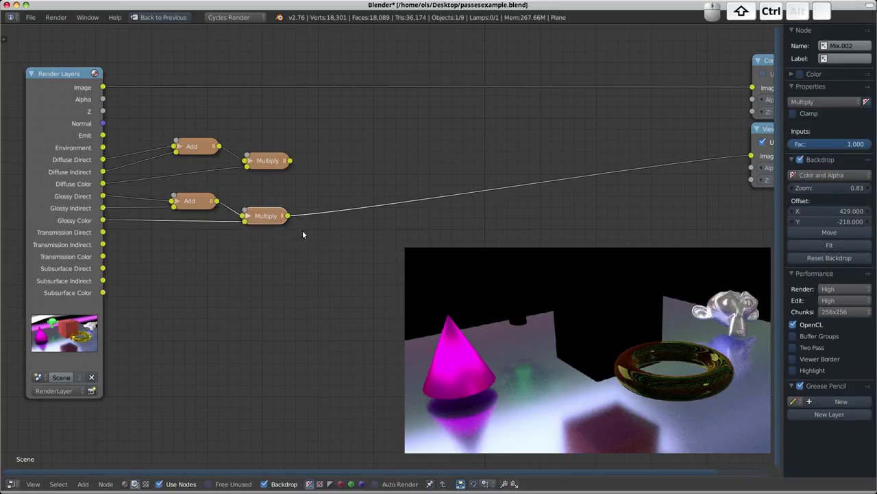
pyautogui.moveTo(256, 259); pyautogui.dragTo(260, 245, button='middle')
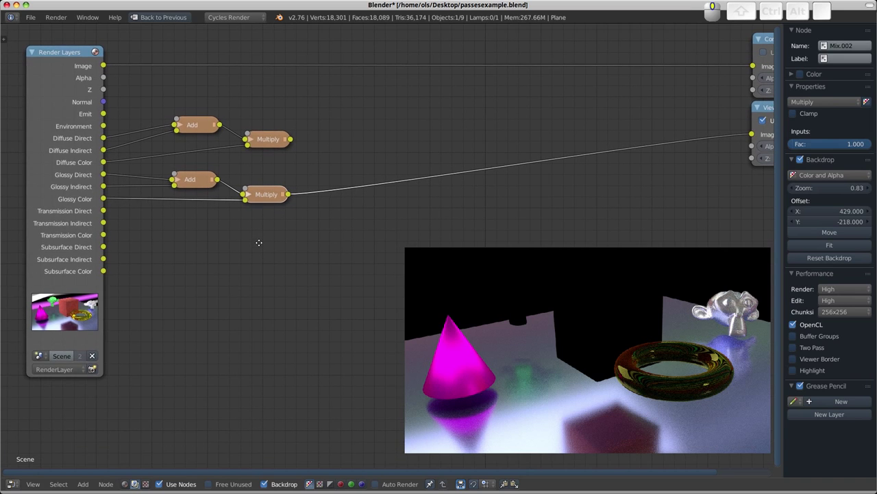
# Duplicate the pair again for Transmission Direct, Indirect and Color, and preview it.
pyautogui.keyDown('shift'); pyautogui.click(194, 183); pyautogui.keyUp('shift')
pyautogui.hotkey('shift', 'd')
pyautogui.click(194, 229)
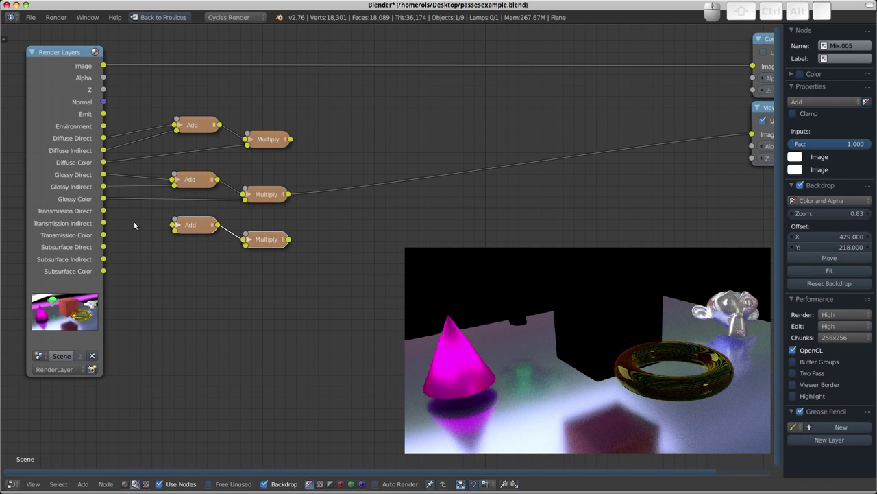
pyautogui.moveTo(105, 211); pyautogui.dragTo(175, 221)
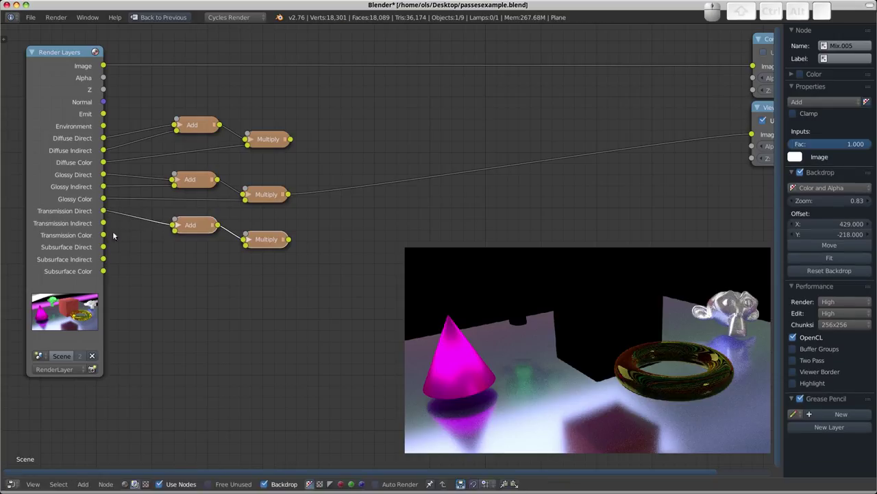
pyautogui.moveTo(104, 223); pyautogui.dragTo(175, 229)
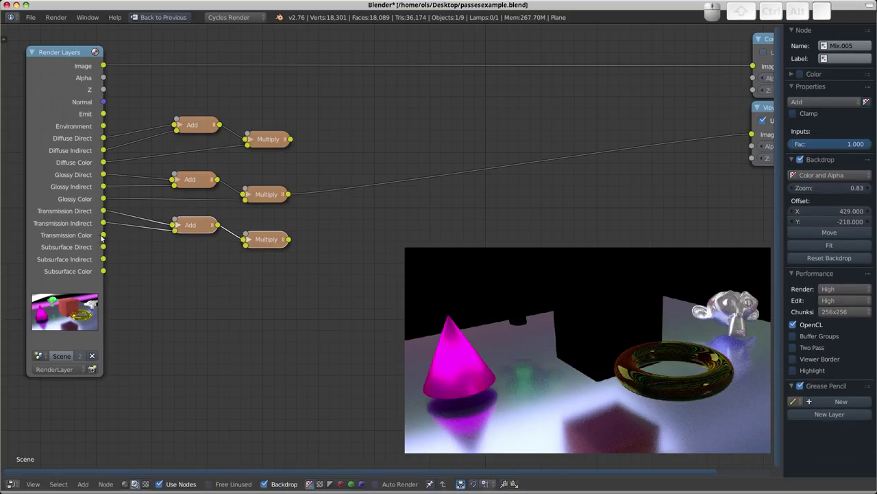
pyautogui.moveTo(102, 235)
pyautogui.mouseDown()
pyautogui.moveTo(228, 256)
pyautogui.moveTo(246, 244)
pyautogui.mouseUp()
pyautogui.keyDown('ctrl'); pyautogui.keyDown('shift'); pyautogui.click(264, 244); pyautogui.keyUp('shift'); pyautogui.keyUp('ctrl')
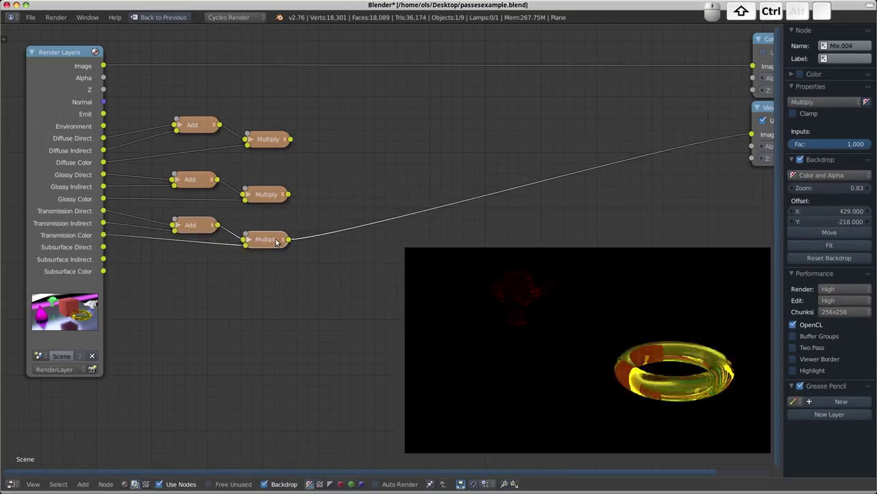
pyautogui.keyDown('shift'); pyautogui.scroll(-1, 140, 283); pyautogui.keyUp('shift')
# Make a third copy wired to Subsurface Direct, Indirect and Color, and preview it.
pyautogui.keyDown('shift'); pyautogui.click(190, 209); pyautogui.keyUp('shift')
pyautogui.hotkey('shift', 'd')
pyautogui.click(191, 259)
pyautogui.moveTo(105, 230); pyautogui.dragTo(172, 250)
pyautogui.moveTo(105, 242); pyautogui.dragTo(245, 269)
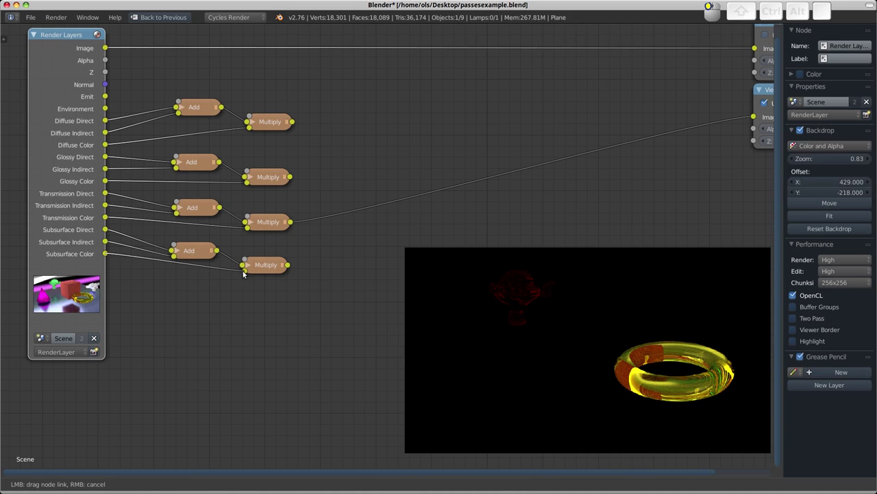
pyautogui.keyDown('ctrl'); pyautogui.keyDown('shift'); pyautogui.click(265, 267); pyautogui.keyUp('shift'); pyautogui.keyUp('ctrl')
pyautogui.moveTo(521, 348)
pyautogui.mouseDown(button='middle')
pyautogui.moveTo(323, 262)
pyautogui.moveTo(314, 278)
pyautogui.mouseUp(button='middle')
pyautogui.moveTo(402, 168); pyautogui.dragTo(372, 168, button='middle')
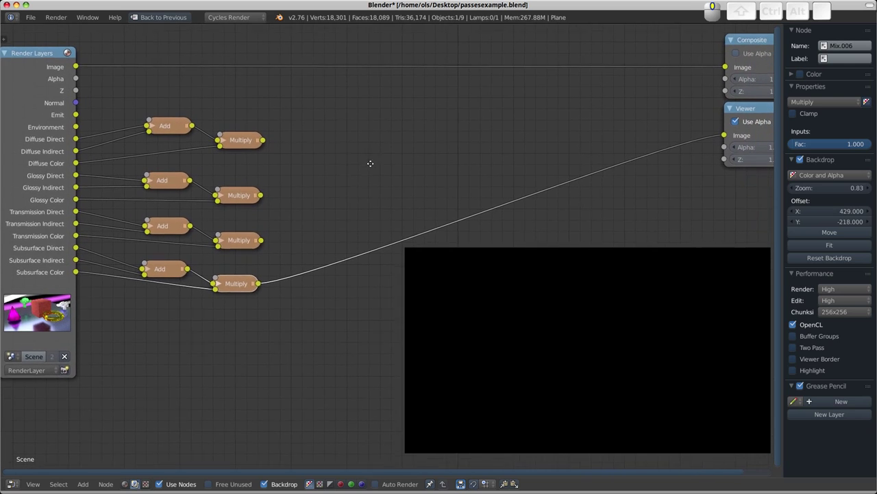
pyautogui.moveTo(232, 200); pyautogui.dragTo(240, 194)
pyautogui.hotkey('shift', 'a')
pyautogui.press('Escape')
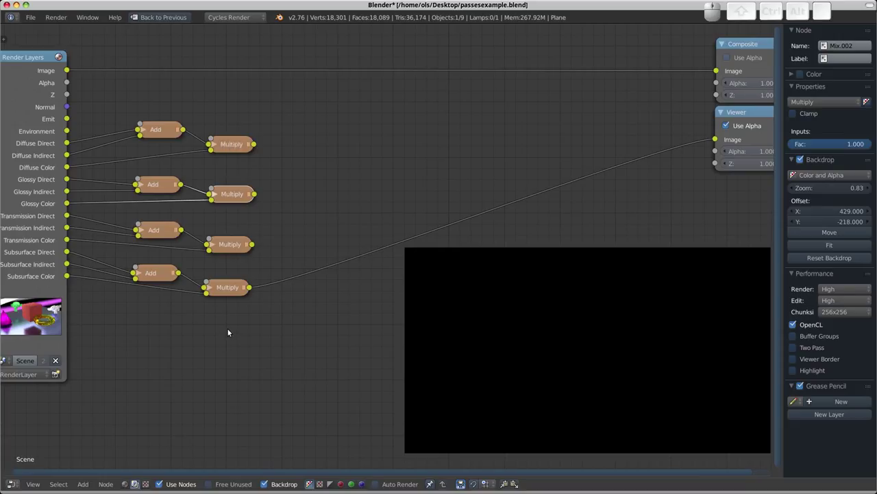
# Add a collapsed Add mix node summing the diffuse and glossy Multiply results.
pyautogui.hotkey('shift', 'a')
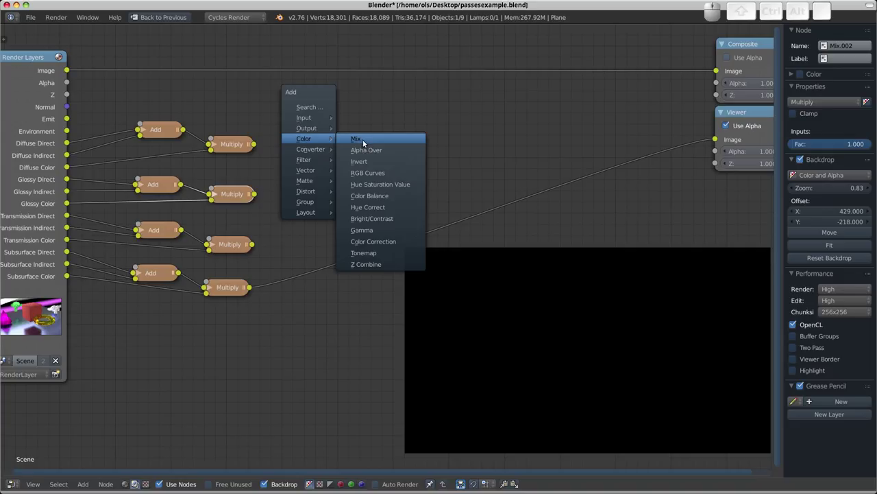
pyautogui.click(362, 141)
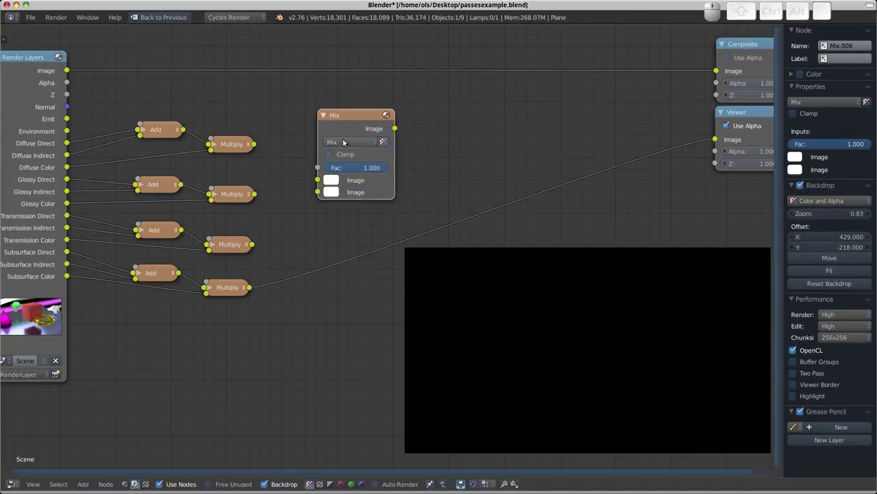
pyautogui.click(342, 133)
pyautogui.click(343, 142)
pyautogui.click(333, 167)
pyautogui.click(324, 115)
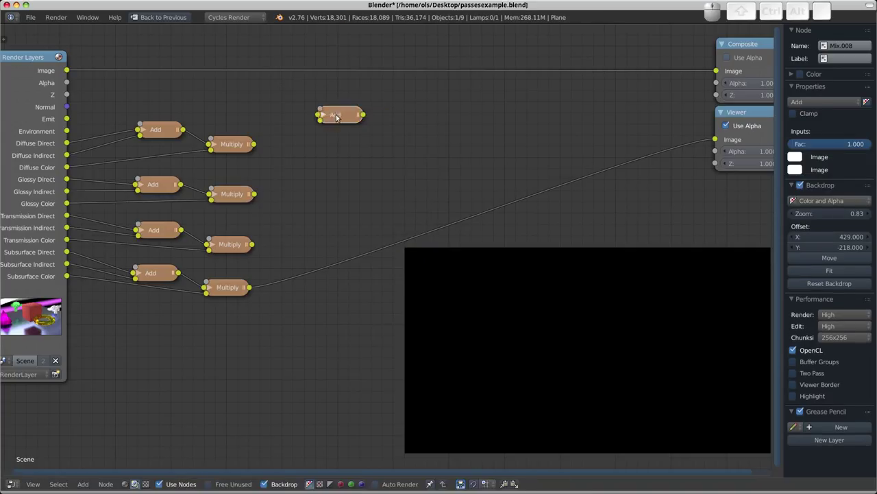
pyautogui.moveTo(336, 117); pyautogui.dragTo(308, 166)
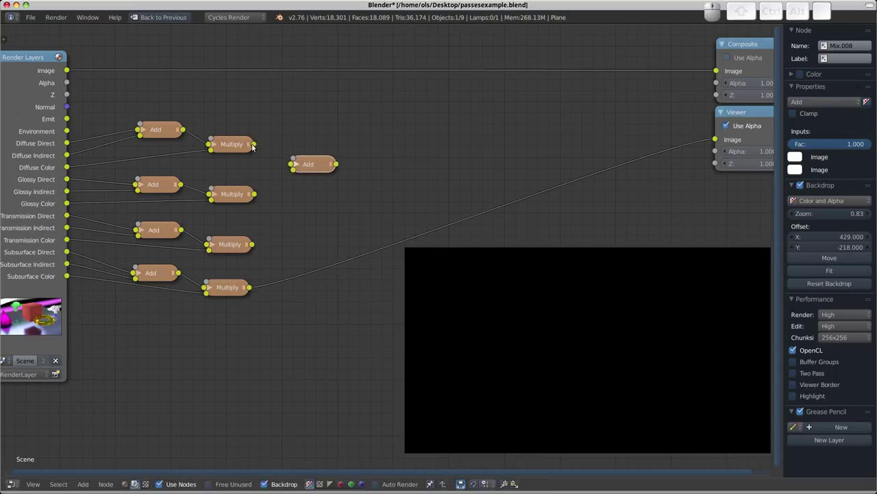
pyautogui.moveTo(253, 145); pyautogui.dragTo(293, 165)
pyautogui.moveTo(254, 194); pyautogui.dragTo(293, 170)
pyautogui.click(305, 166)
# Duplicate it into a lower Add node summing the transmission and subsurface Multiply results.
pyautogui.hotkey('shift', 'd')
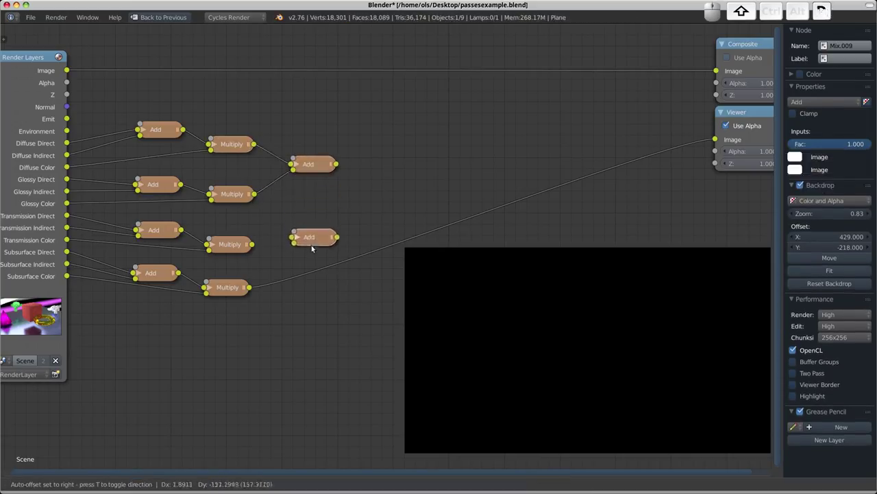
pyautogui.keyDown('ctrl'); pyautogui.moveTo(372, 218); pyautogui.dragTo(358, 288, button='right'); pyautogui.keyUp('ctrl')
pyautogui.moveTo(312, 240); pyautogui.dragTo(314, 266)
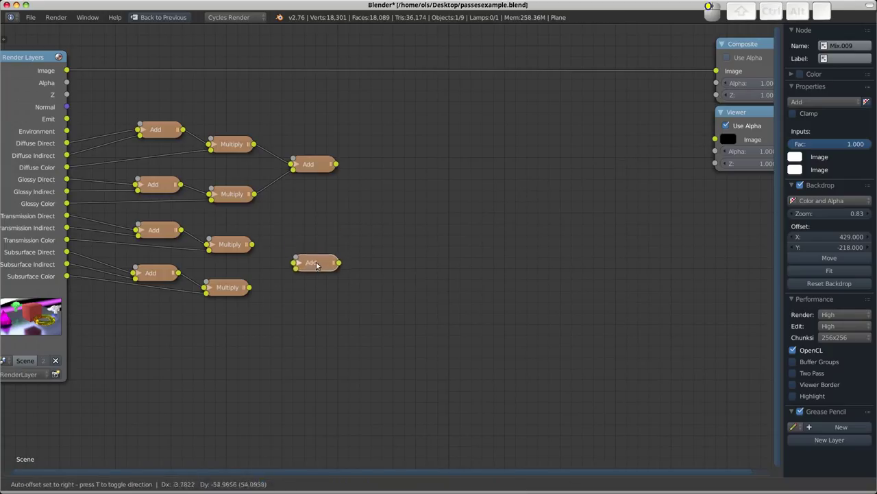
pyautogui.moveTo(252, 244); pyautogui.dragTo(294, 263)
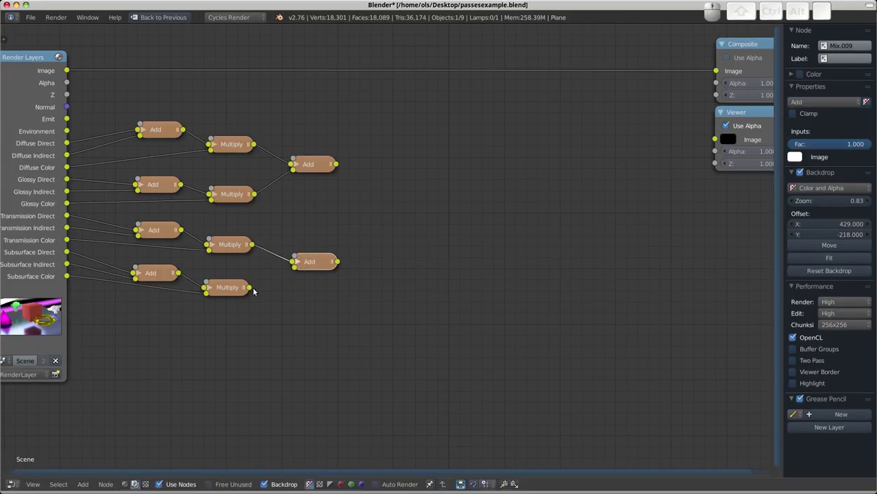
pyautogui.moveTo(250, 287); pyautogui.dragTo(294, 266)
# Add a final collapsed Add node combining both sums and send it to the Viewer.
pyautogui.hotkey('shift', 'a')
pyautogui.click(375, 196)
pyautogui.click(386, 173)
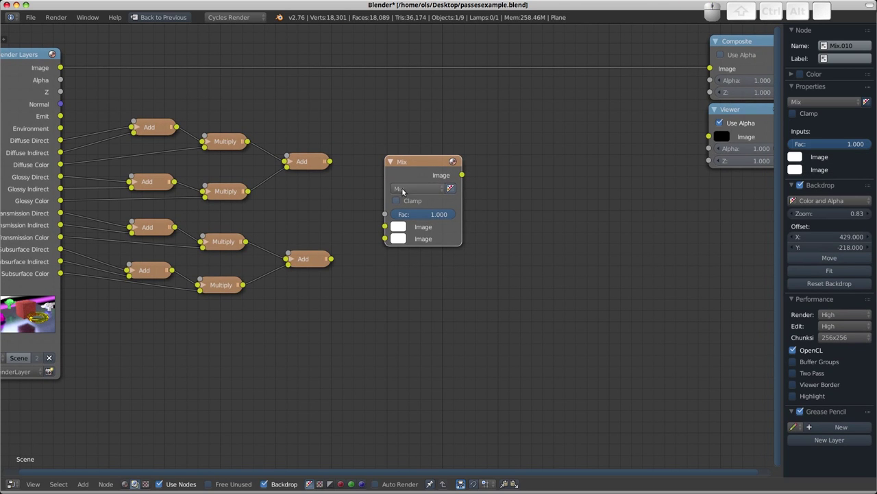
pyautogui.click(403, 190)
pyautogui.click(412, 210)
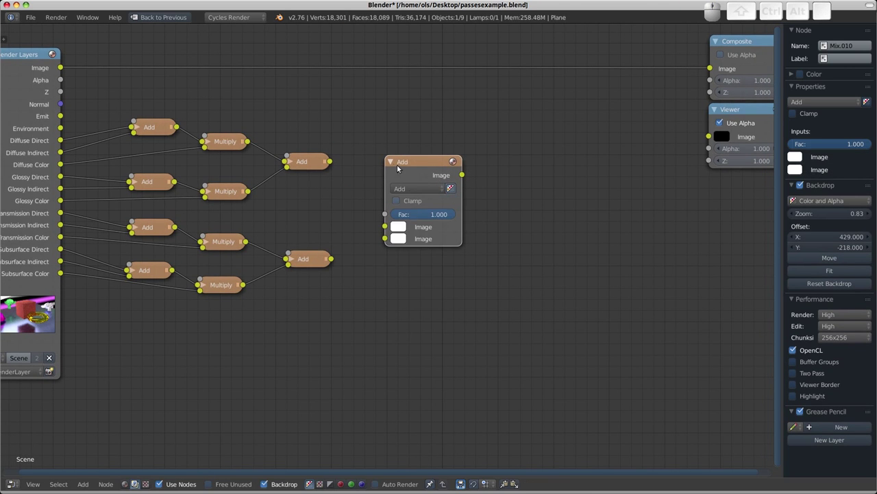
pyautogui.click(390, 162)
pyautogui.moveTo(405, 162); pyautogui.dragTo(388, 202)
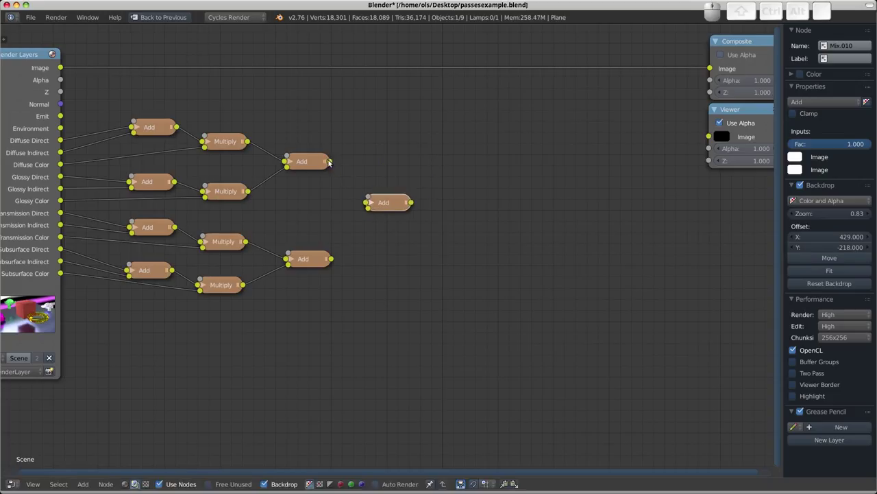
pyautogui.moveTo(329, 162); pyautogui.dragTo(369, 203)
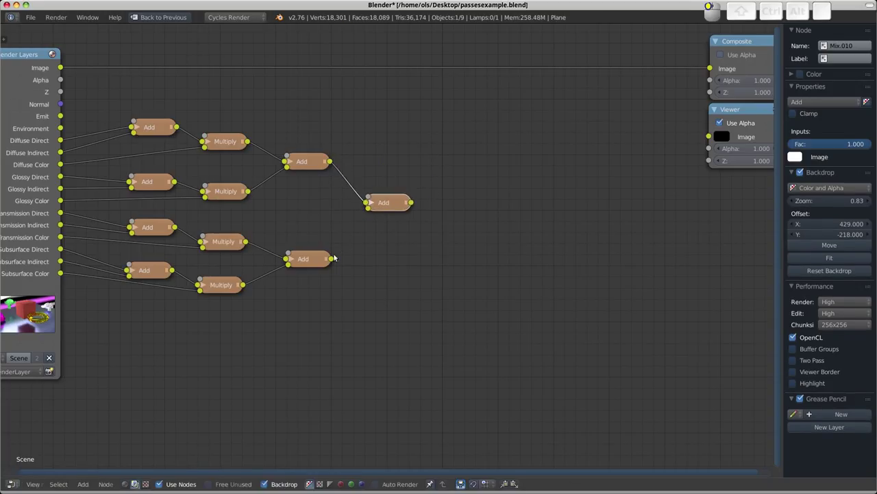
pyautogui.moveTo(331, 258); pyautogui.dragTo(369, 206)
pyautogui.keyDown('ctrl'); pyautogui.keyDown('shift'); pyautogui.click(390, 200); pyautogui.keyUp('shift'); pyautogui.keyUp('ctrl')
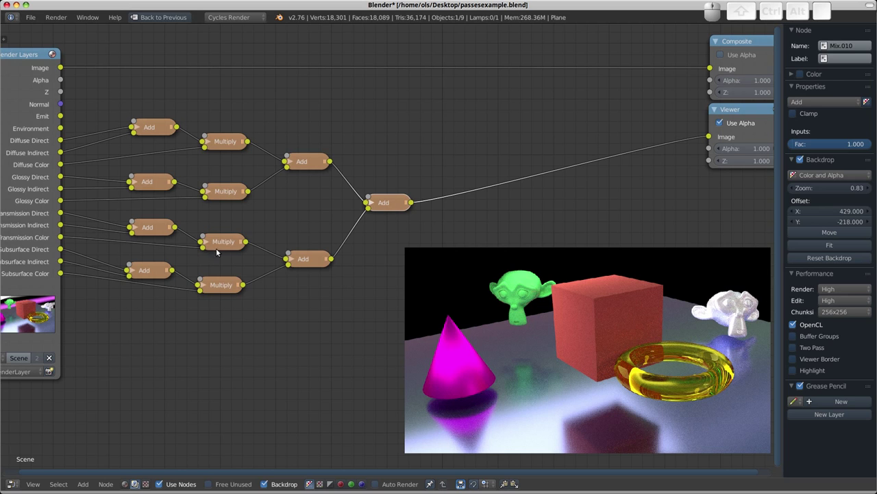
# Duplicate an Add node above the graph and wire the Emit and Environment passes into it.
pyautogui.moveTo(200, 198); pyautogui.dragTo(222, 203, button='middle')
pyautogui.moveTo(43, 108); pyautogui.dragTo(41, 102)
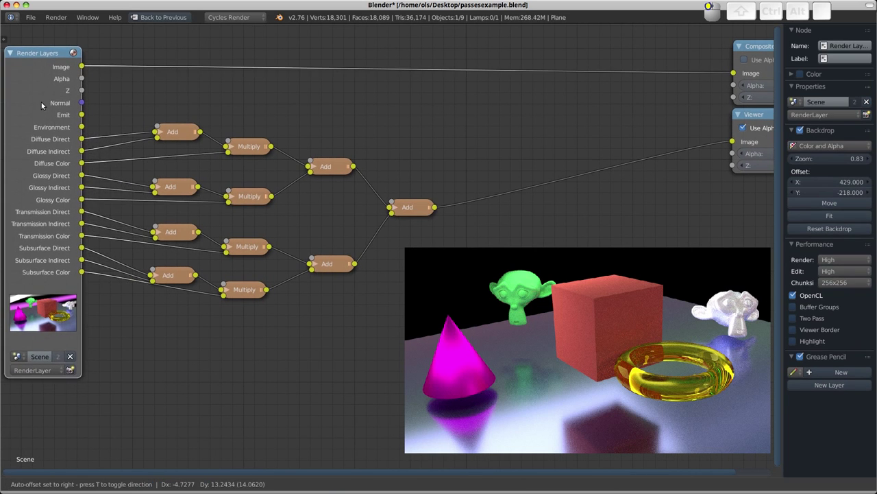
pyautogui.hotkey('shift', 'a')
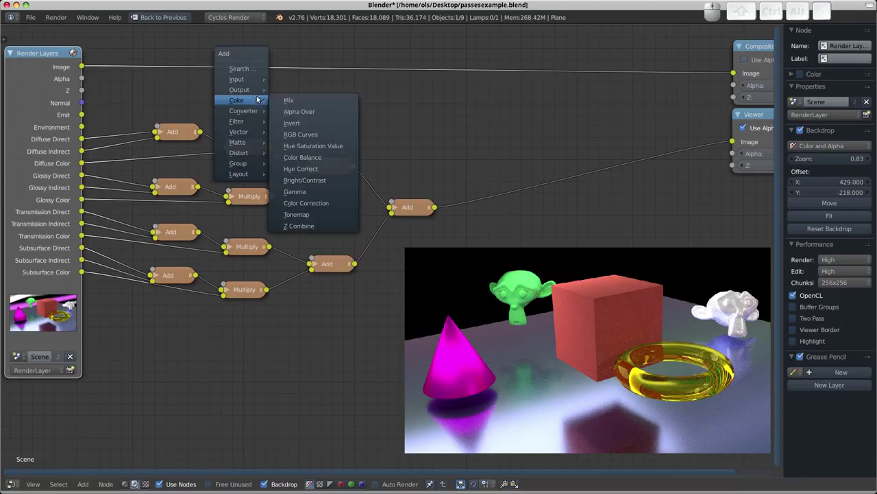
pyautogui.click(409, 209)
pyautogui.hotkey('shift', 'd')
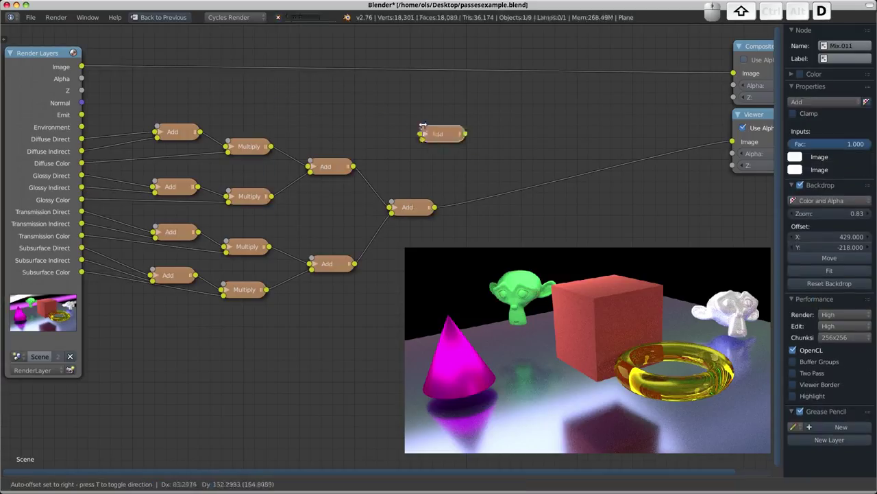
pyautogui.click(204, 102)
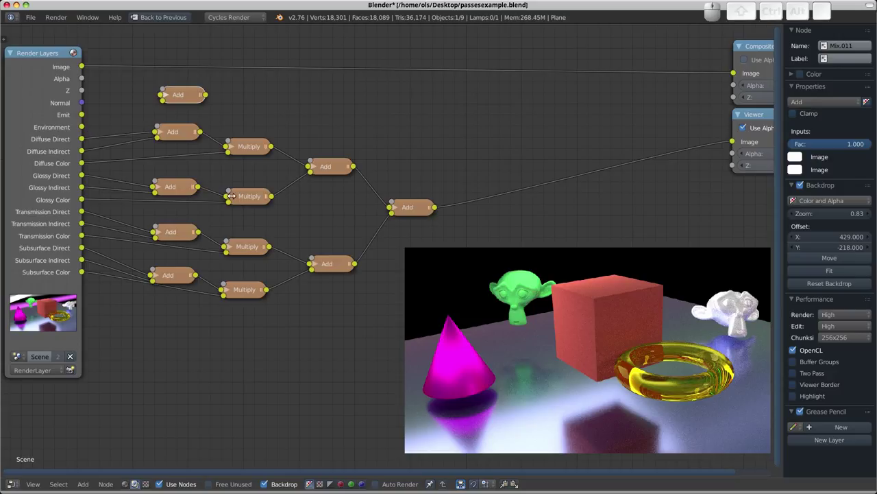
pyautogui.moveTo(81, 114); pyautogui.dragTo(161, 98)
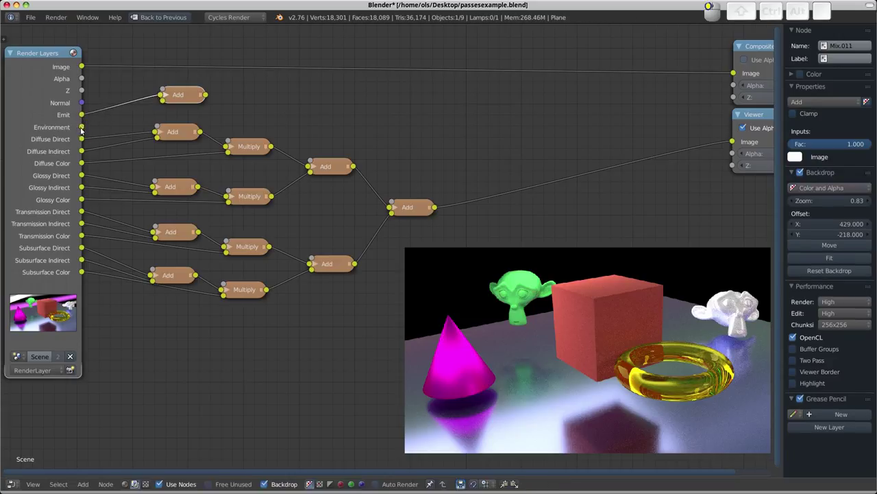
pyautogui.moveTo(82, 127); pyautogui.dragTo(159, 103)
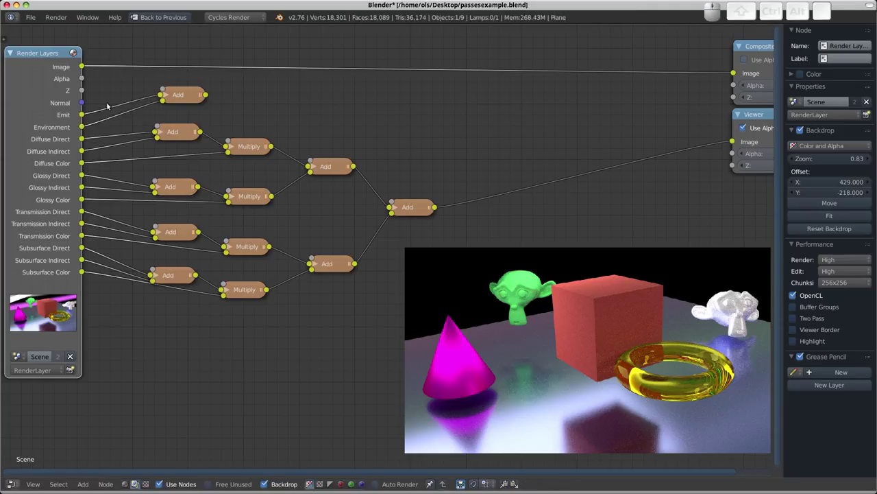
# Add reroute points on both links and move the top Add node to the right.
pyautogui.keyDown('shift'); pyautogui.moveTo(101, 93); pyautogui.dragTo(119, 114); pyautogui.keyUp('shift')
pyautogui.keyDown('shift'); pyautogui.moveTo(123, 124); pyautogui.dragTo(147, 126, button='right'); pyautogui.keyUp('shift')
pyautogui.press('g')
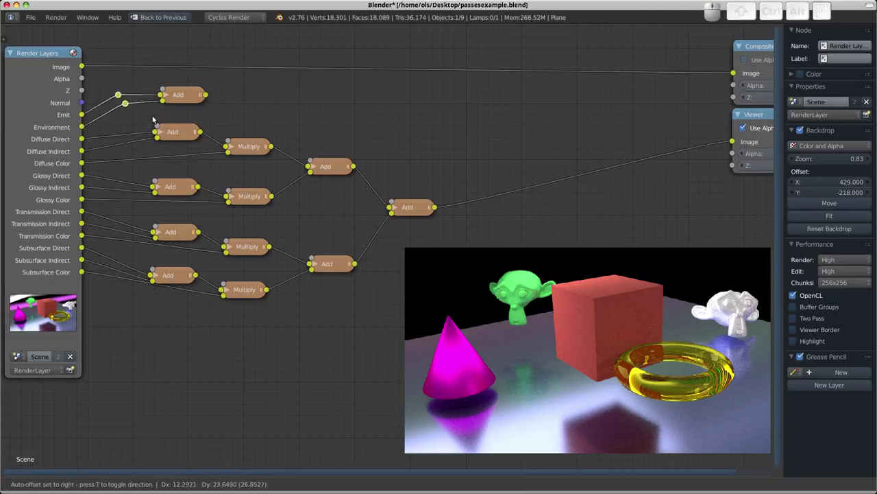
pyautogui.click(123, 99)
pyautogui.rightClick(193, 101)
pyautogui.press('g')
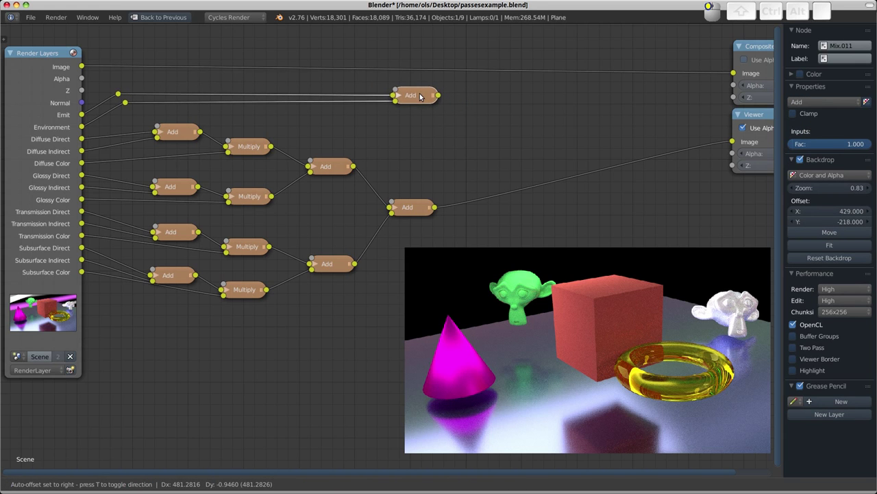
pyautogui.click(420, 96)
# Add a final Add node summing Emit/Environment with the other passes' total into the Viewer.
pyautogui.moveTo(415, 199); pyautogui.dragTo(374, 217, button='middle')
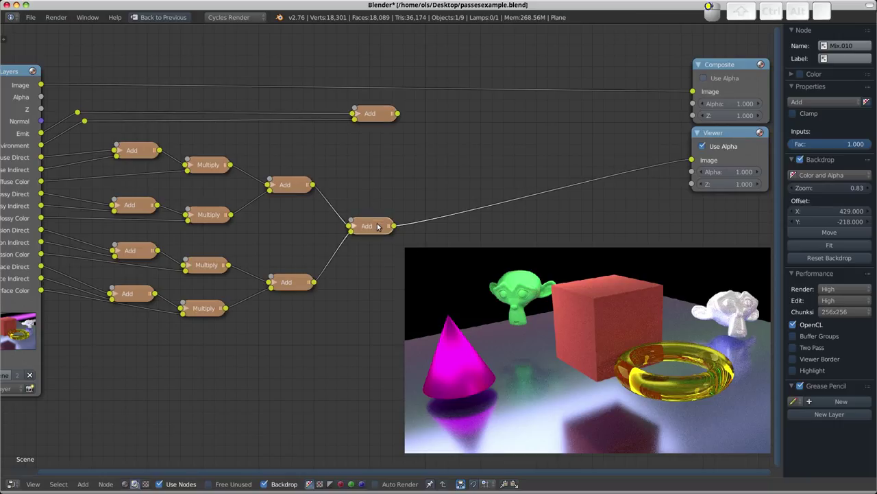
pyautogui.hotkey('shift', 'd')
pyautogui.click(449, 160)
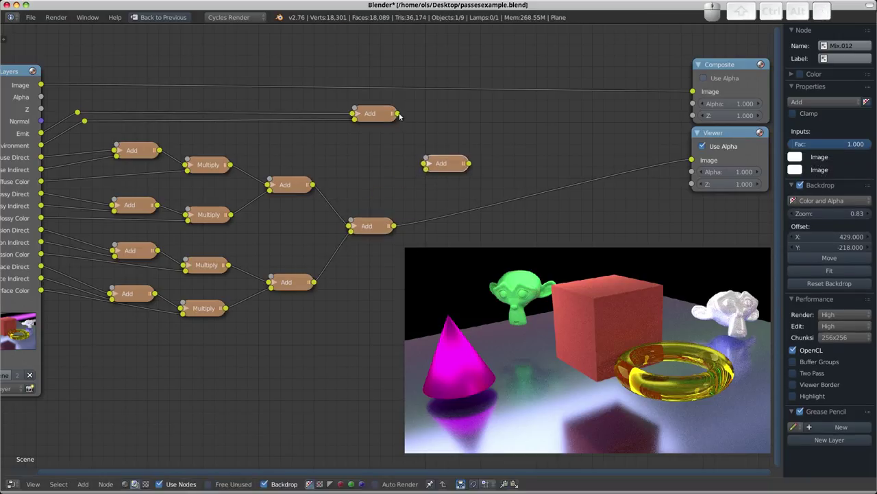
pyautogui.moveTo(398, 114); pyautogui.dragTo(425, 163)
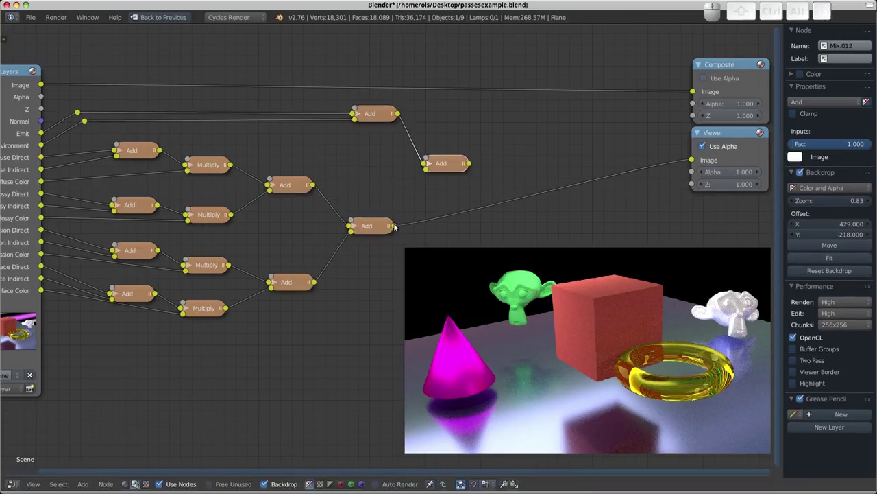
pyautogui.moveTo(395, 226); pyautogui.dragTo(425, 169)
pyautogui.keyDown('ctrl'); pyautogui.keyDown('shift'); pyautogui.click(446, 169); pyautogui.keyUp('shift'); pyautogui.keyUp('ctrl')
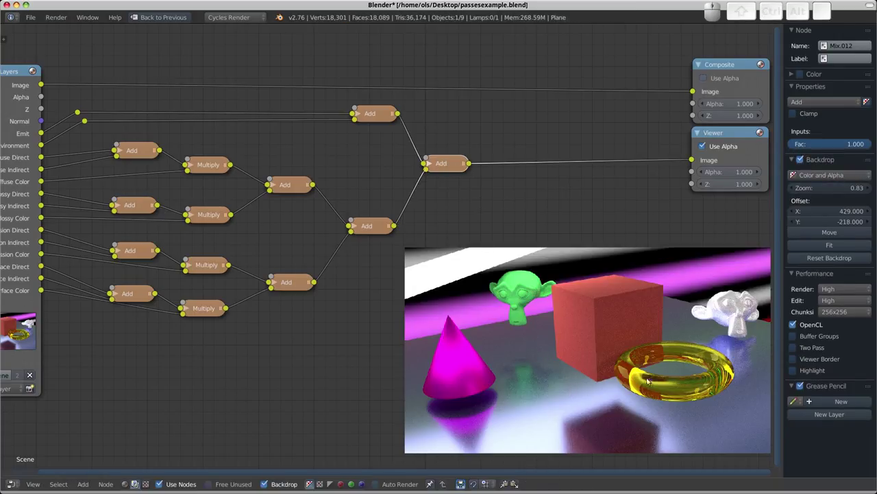
# Compare the original combined Image with the rebuilt pass sum in the Viewer.
pyautogui.moveTo(175, 180); pyautogui.dragTo(210, 189, button='middle')
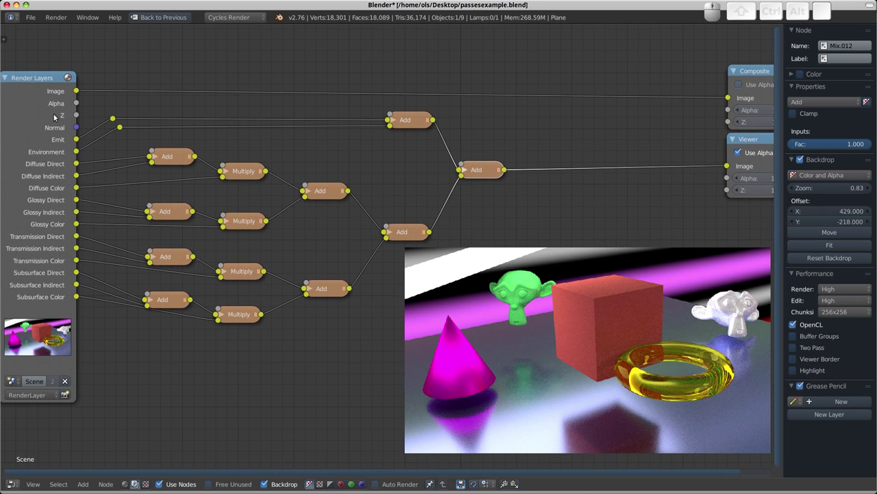
pyautogui.keyDown('ctrl'); pyautogui.keyDown('shift'); pyautogui.click(52, 103); pyautogui.keyUp('shift'); pyautogui.keyUp('ctrl')
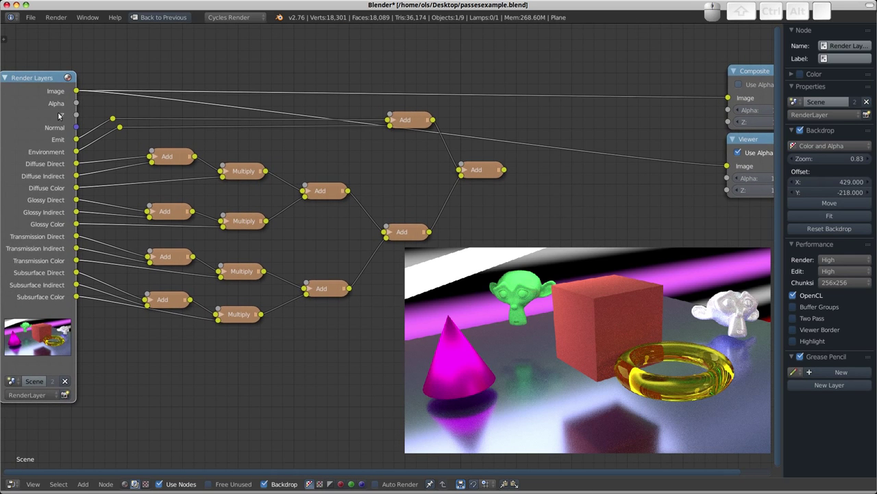
pyautogui.keyDown('ctrl'); pyautogui.keyDown('shift'); pyautogui.click(478, 170); pyautogui.keyUp('shift'); pyautogui.keyUp('ctrl')
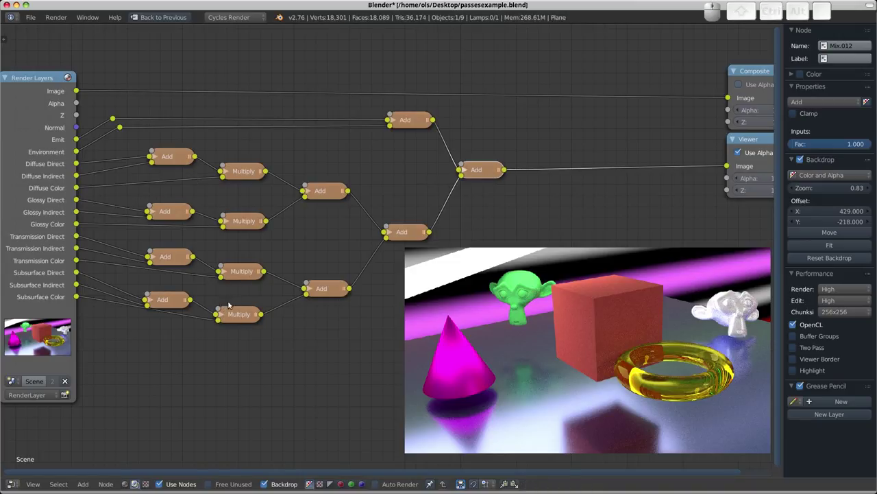
pyautogui.press('Home')
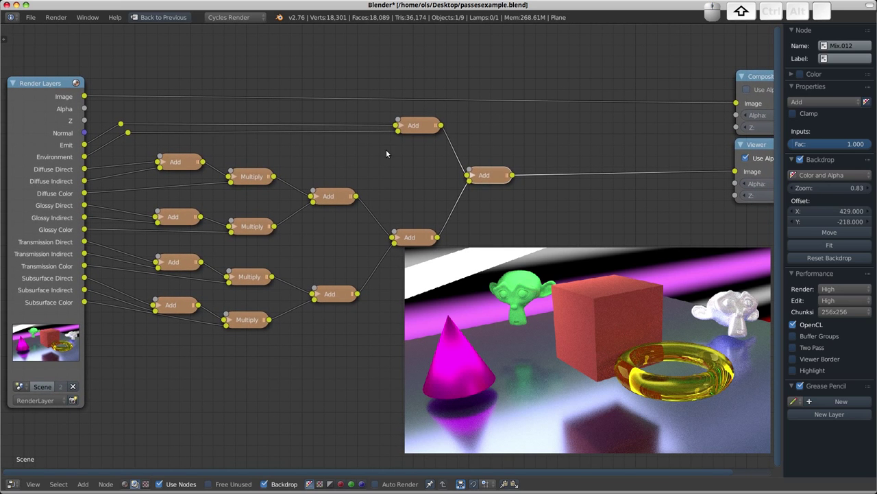
# Insert a Difference mix node between Image and Composite, fed by the rebuilt sum, into the Viewer.
pyautogui.hotkey('shift', 'a')
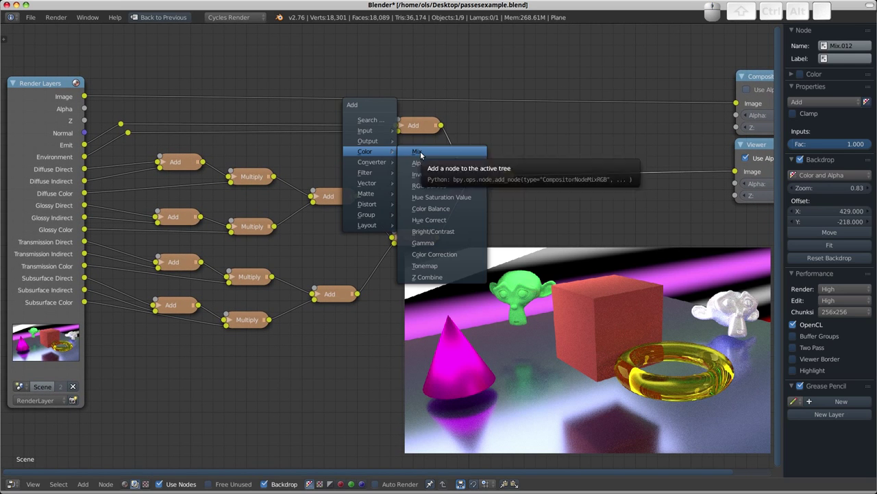
pyautogui.click(421, 152)
pyautogui.click(558, 195)
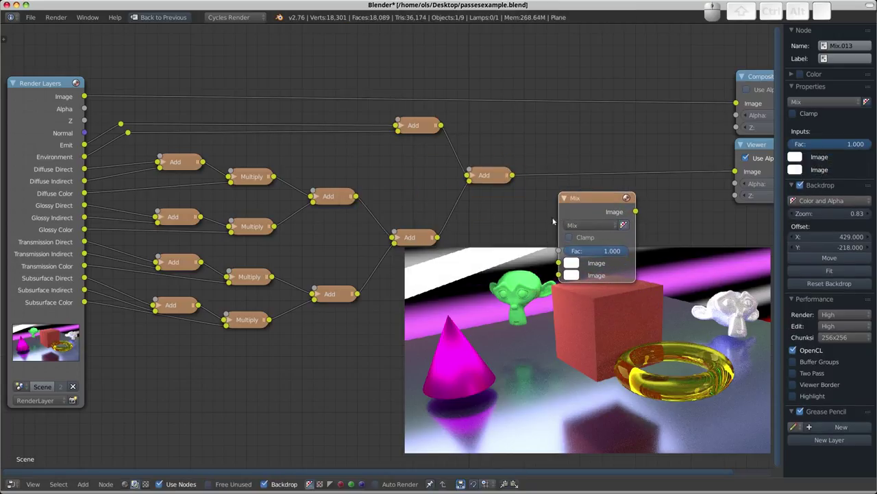
pyautogui.click(586, 224)
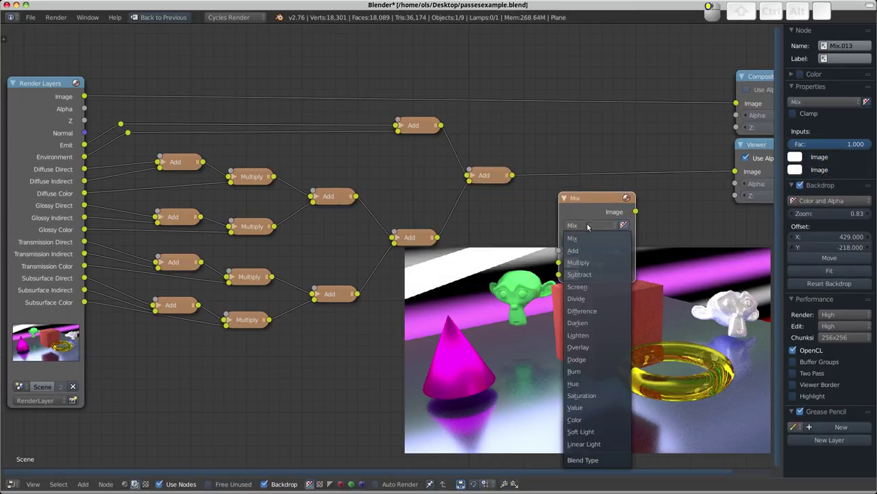
pyautogui.click(590, 310)
pyautogui.moveTo(586, 212)
pyautogui.mouseDown()
pyautogui.moveTo(583, 82)
pyautogui.moveTo(561, 71)
pyautogui.mouseUp()
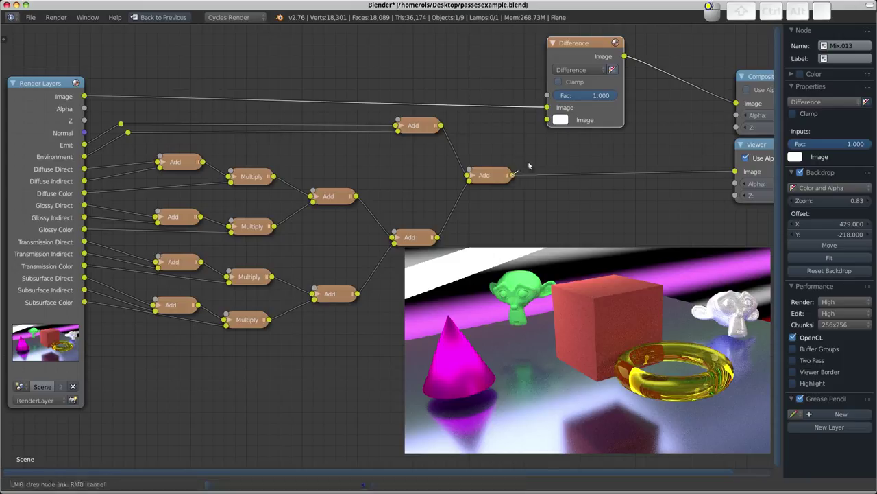
pyautogui.moveTo(511, 175); pyautogui.dragTo(547, 120)
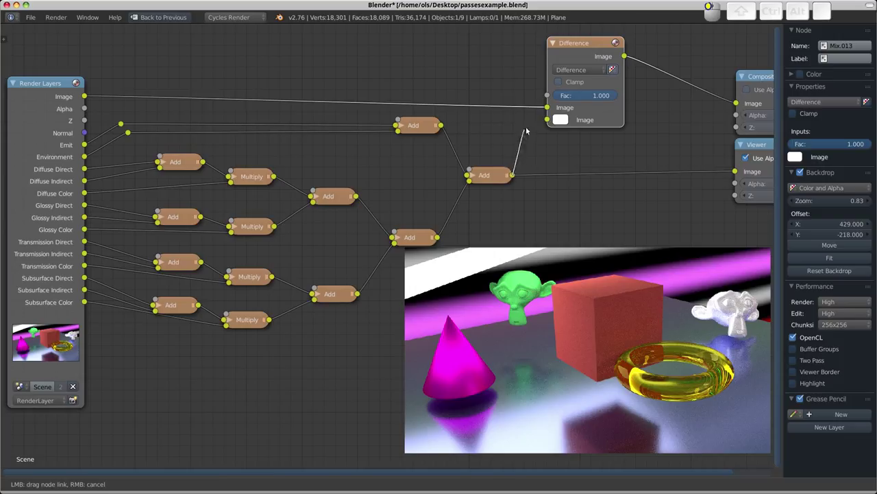
pyautogui.moveTo(594, 44); pyautogui.dragTo(586, 52)
pyautogui.keyDown('ctrl'); pyautogui.keyDown('shift'); pyautogui.click(586, 52); pyautogui.keyUp('shift'); pyautogui.keyUp('ctrl')
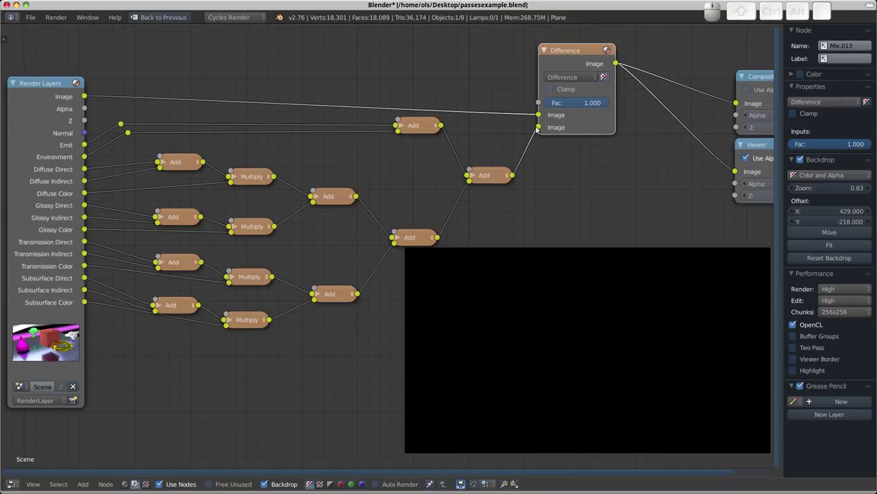
# Expand the lower Add node, adjust a link toward Difference, then collapse it again.
pyautogui.click(315, 198)
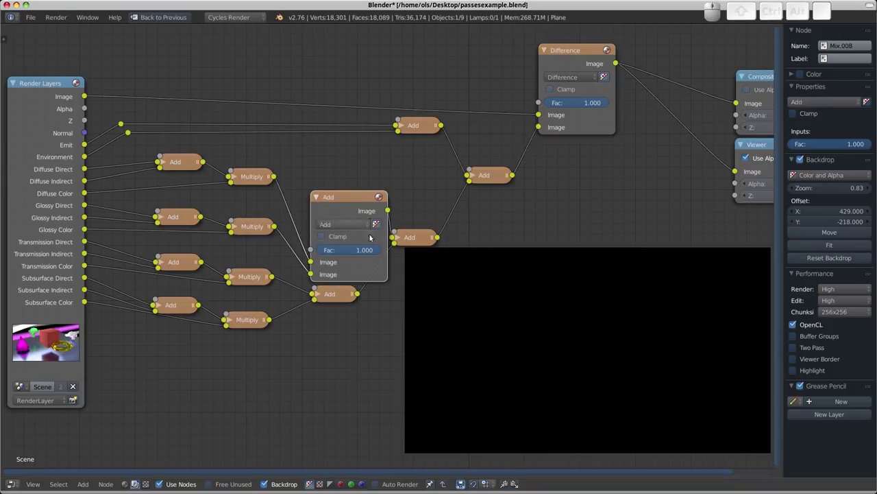
pyautogui.moveTo(364, 251)
pyautogui.mouseDown()
pyautogui.moveTo(342, 250)
pyautogui.moveTo(596, 41)
pyautogui.mouseUp()
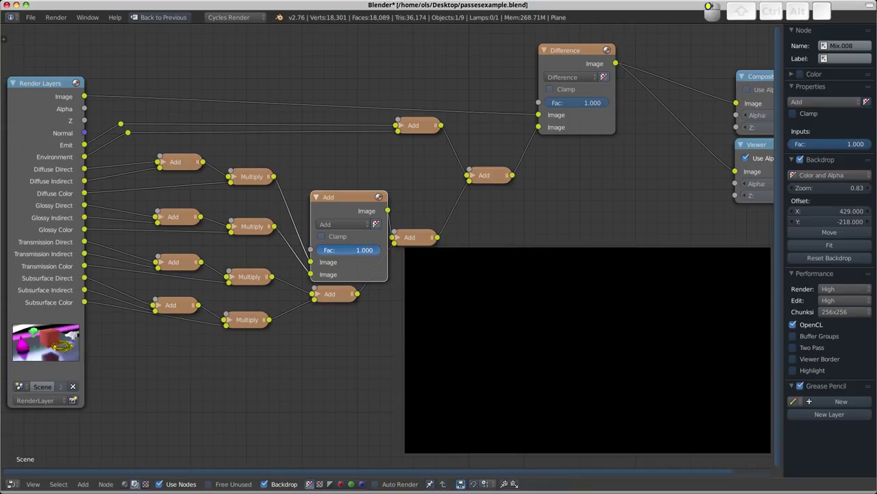
pyautogui.click(316, 197)
pyautogui.moveTo(328, 196); pyautogui.dragTo(336, 196)
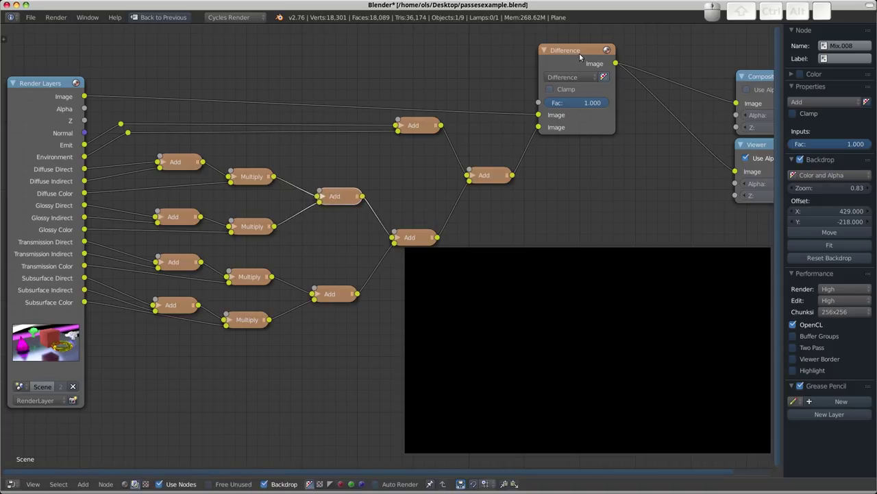
pyautogui.moveTo(580, 58); pyautogui.dragTo(587, 48)
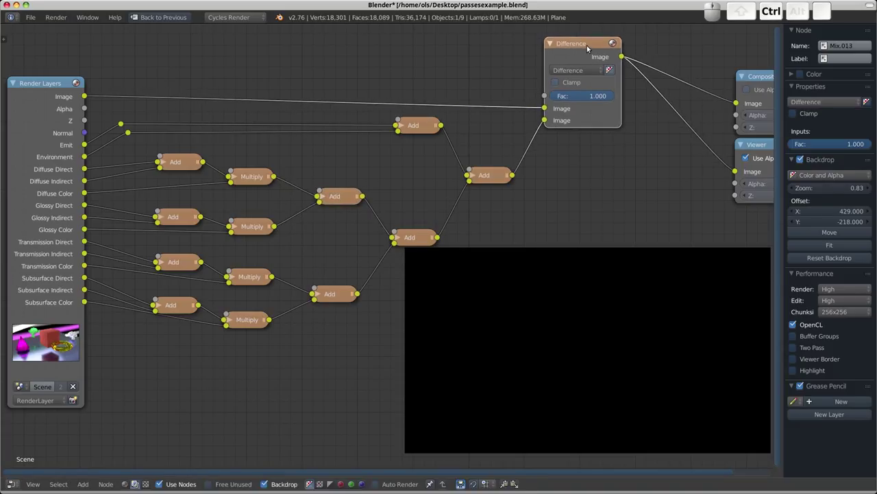
# Delete the Difference node keeping its links, and move Render Layers to the left.
pyautogui.hotkey('ctrl', 'x')
pyautogui.click(488, 177)
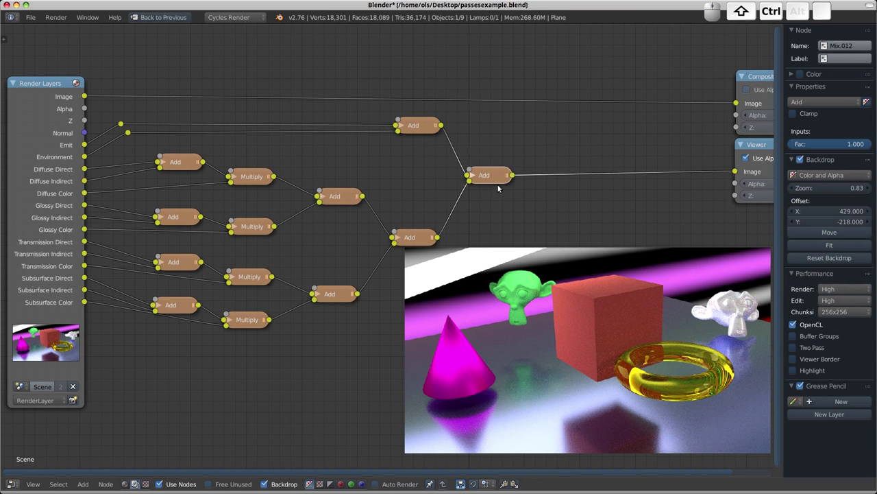
pyautogui.moveTo(499, 190); pyautogui.dragTo(583, 160, button='middle')
pyautogui.moveTo(142, 192); pyautogui.dragTo(60, 191)
pyautogui.moveTo(315, 245); pyautogui.dragTo(334, 240, button='middle')
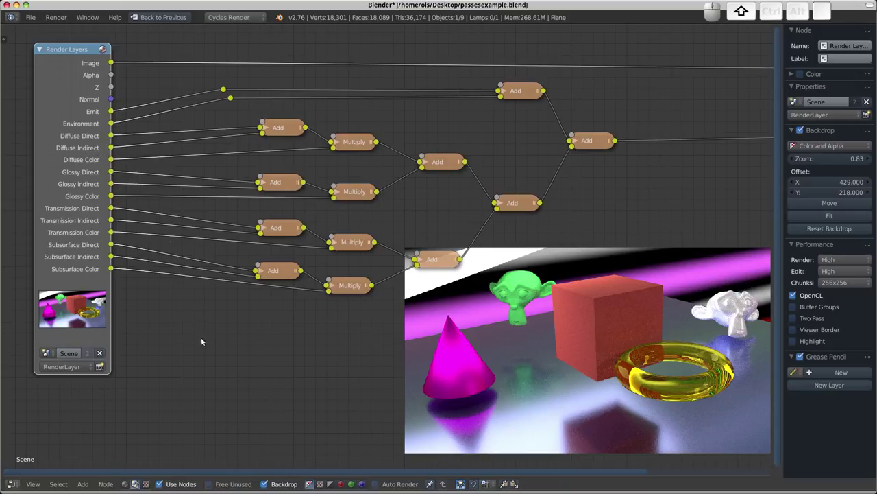
pyautogui.moveTo(200, 337); pyautogui.dragTo(192, 335, button='middle')
# Add a Bilateral Blur node and connect Diffuse Indirect to its Image input.
pyautogui.hotkey('shift', 'a')
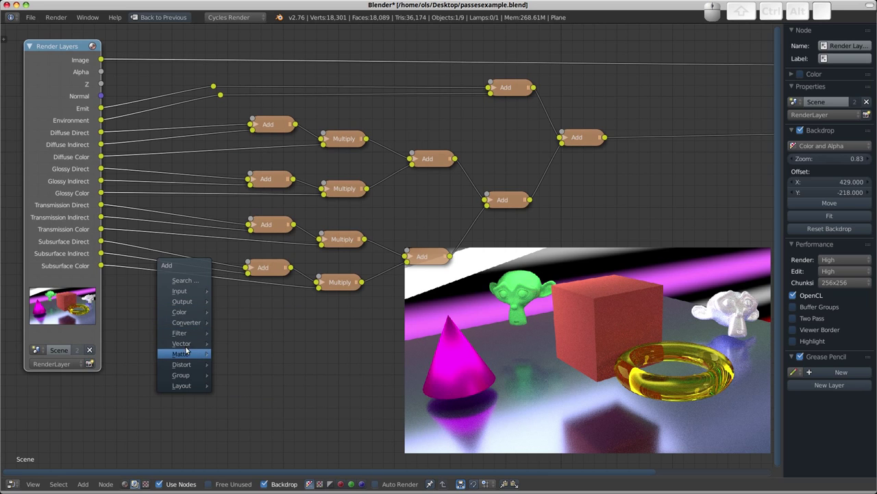
pyautogui.moveTo(180, 333)
pyautogui.click(264, 209)
pyautogui.click(190, 314)
pyautogui.moveTo(209, 347); pyautogui.dragTo(216, 346, button='middle')
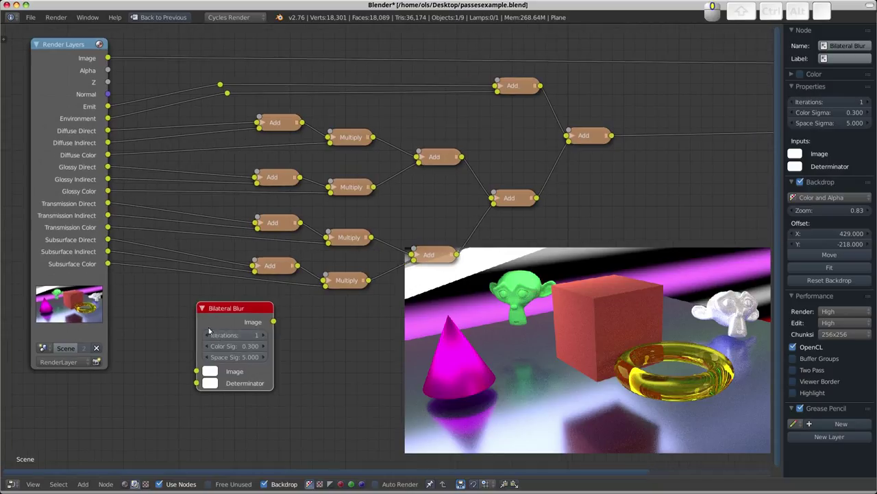
pyautogui.moveTo(209, 327); pyautogui.dragTo(210, 323)
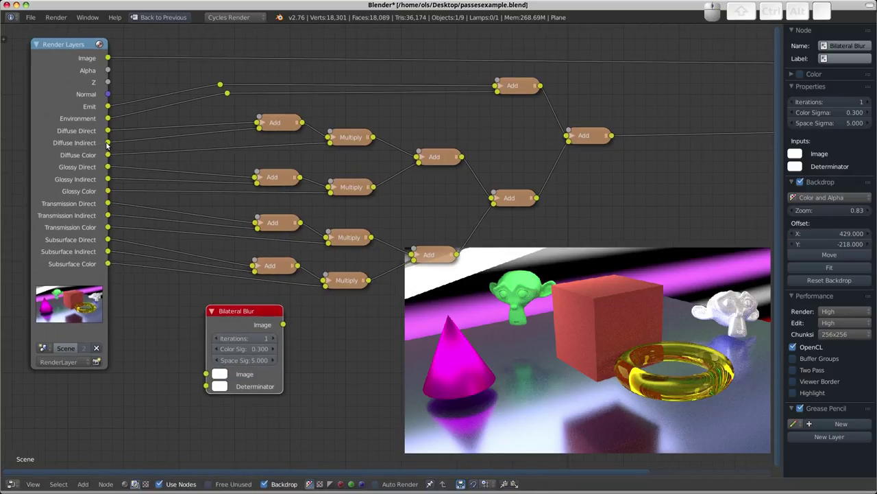
pyautogui.moveTo(107, 142)
pyautogui.mouseDown()
pyautogui.moveTo(126, 265)
pyautogui.moveTo(206, 373)
pyautogui.mouseUp()
# Preview the Bilateral Blur output in the Viewer and shift the node further right.
pyautogui.keyDown('ctrl'); pyautogui.keyDown('shift'); pyautogui.click(244, 324); pyautogui.keyUp('shift'); pyautogui.keyUp('ctrl')
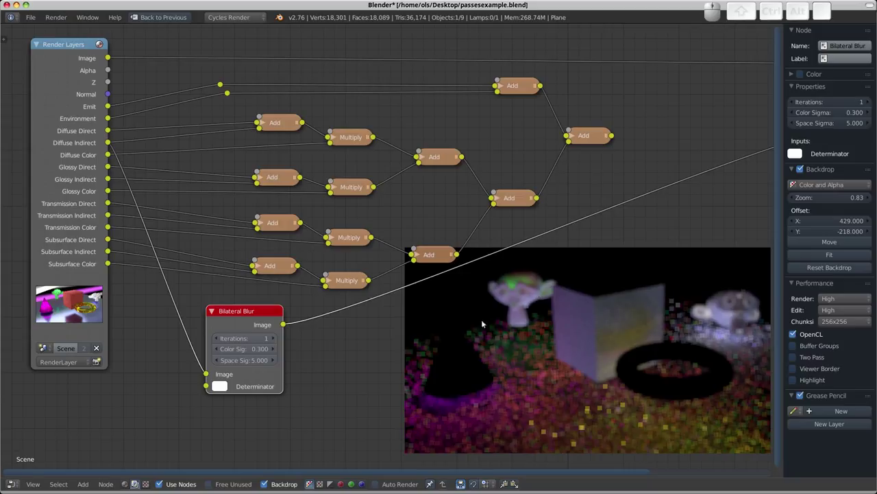
pyautogui.moveTo(241, 323); pyautogui.dragTo(272, 326)
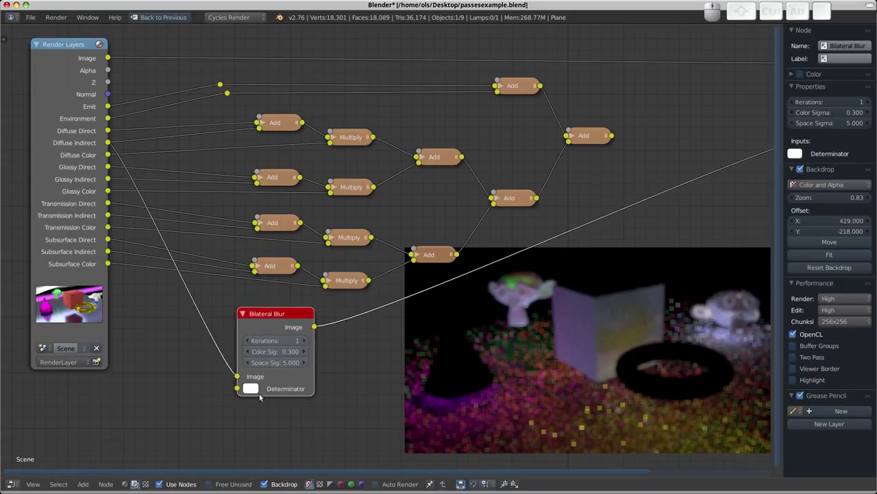
pyautogui.moveTo(291, 394); pyautogui.dragTo(286, 392)
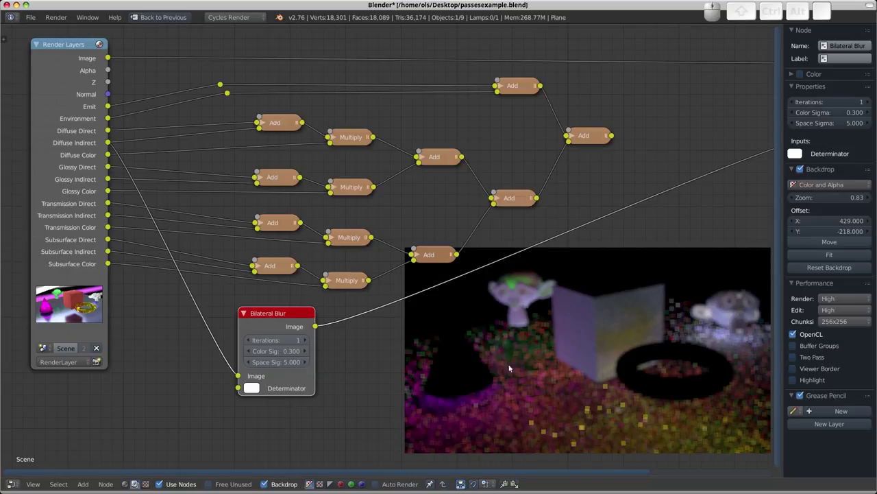
pyautogui.moveTo(272, 314); pyautogui.dragTo(301, 310)
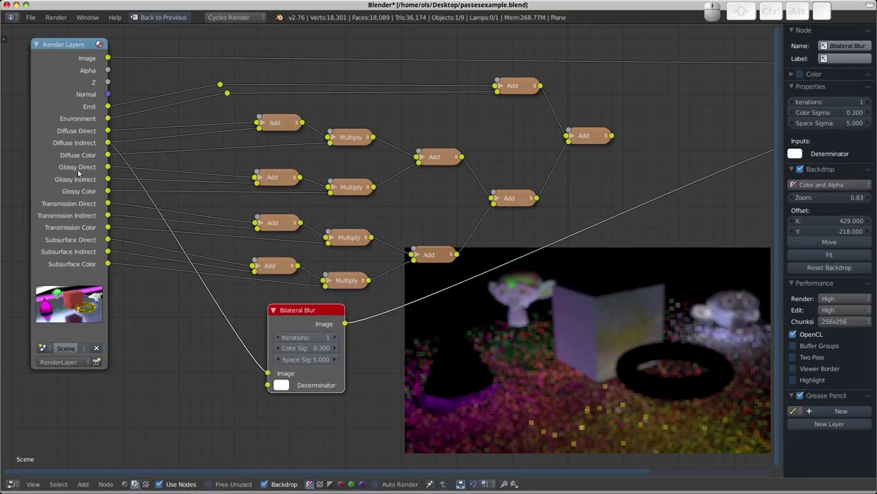
# Add a Mix node below Render Layers fed by the Normal pass and a second pass.
pyautogui.hotkey('shift', 'a')
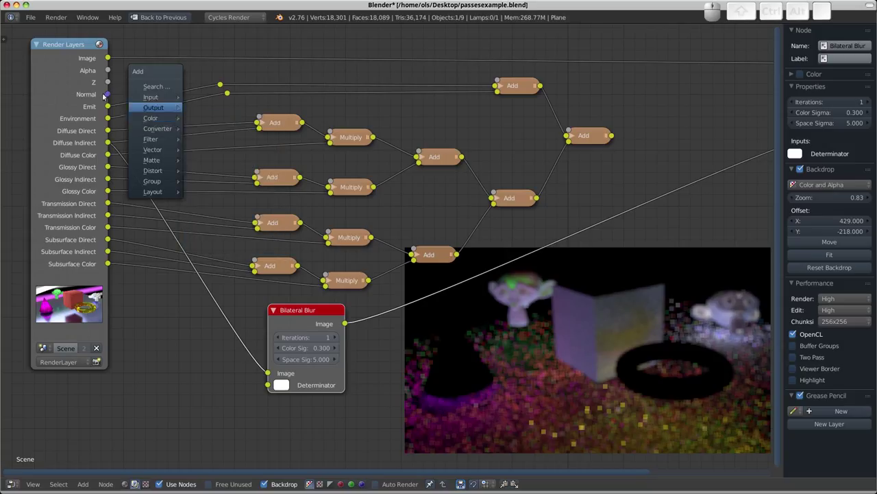
pyautogui.press('Escape')
pyautogui.hotkey('shift', 'a')
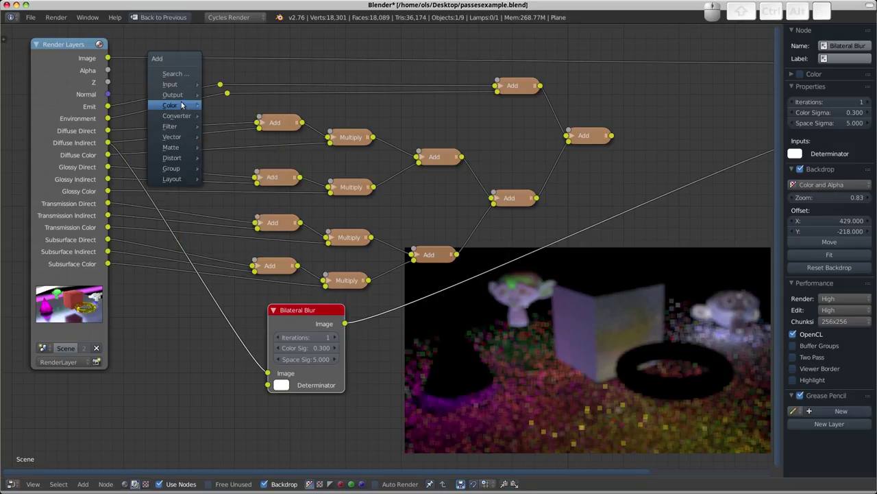
pyautogui.moveTo(171, 105)
pyautogui.click(239, 114)
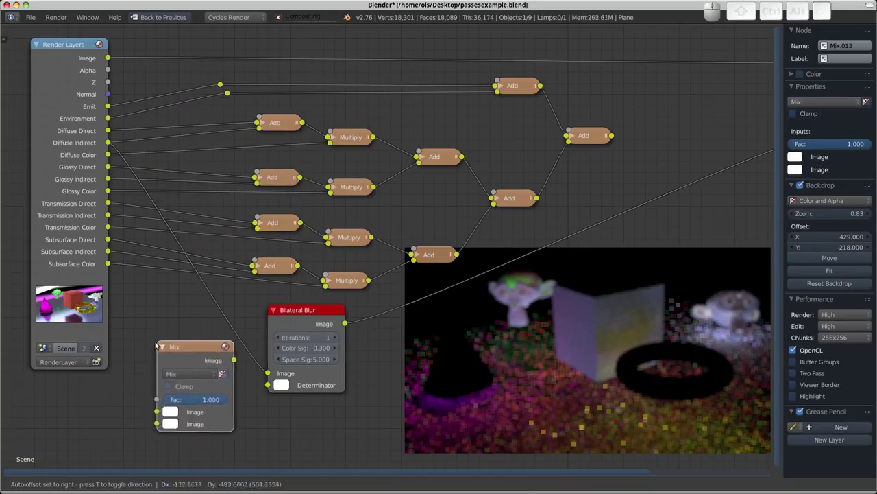
pyautogui.click(160, 344)
pyautogui.moveTo(108, 95); pyautogui.dragTo(158, 411)
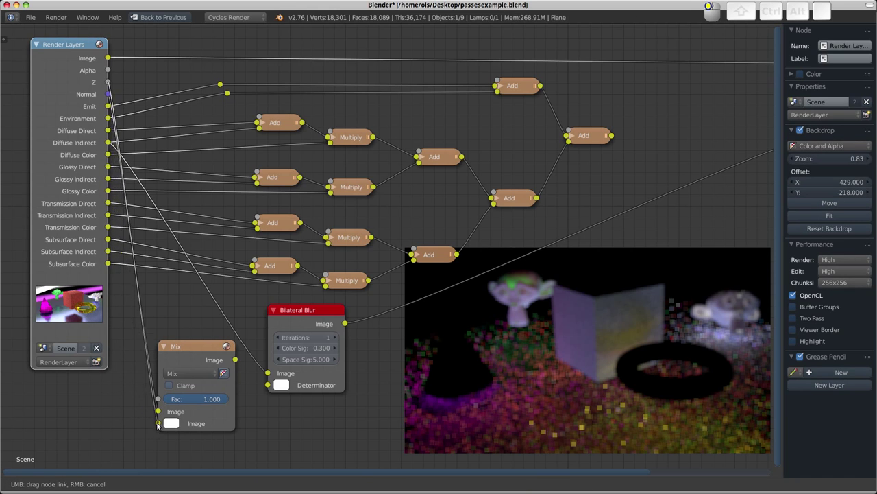
pyautogui.moveTo(97, 205); pyautogui.dragTo(158, 423)
pyautogui.click(186, 357)
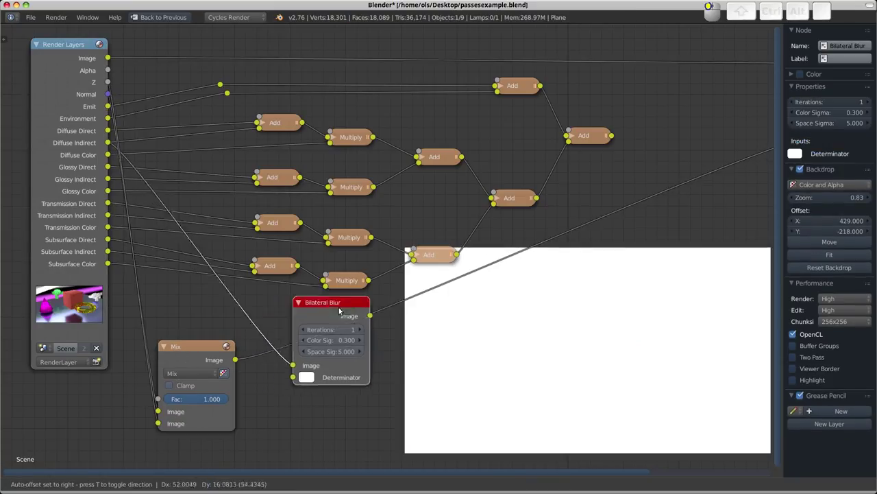
# Rearrange the Blur and Mix nodes and add a Normalize node after the Mix.
pyautogui.moveTo(288, 334); pyautogui.dragTo(343, 323)
pyautogui.moveTo(186, 362); pyautogui.dragTo(172, 361)
pyautogui.hotkey('shift', 'a')
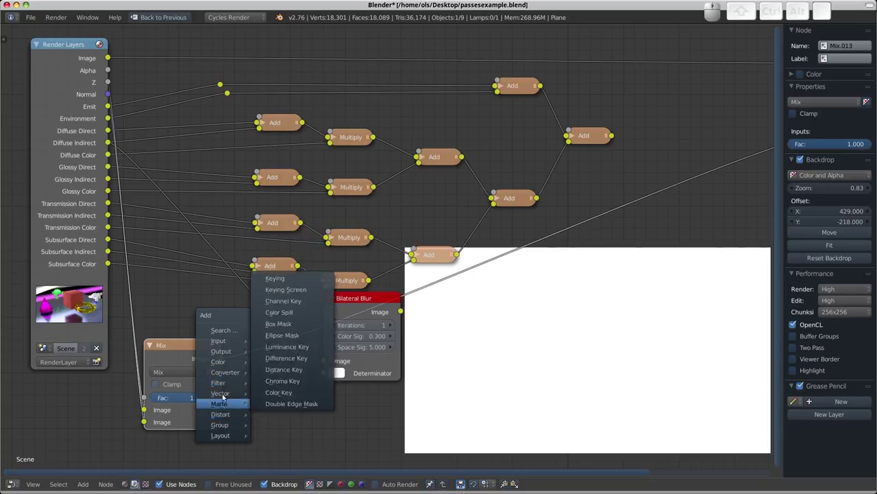
pyautogui.moveTo(220, 393)
pyautogui.click(284, 428)
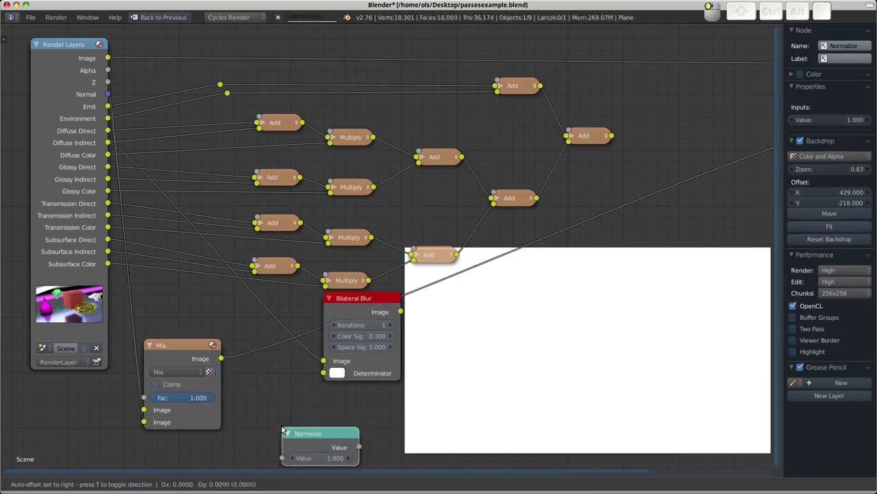
pyautogui.click(350, 334)
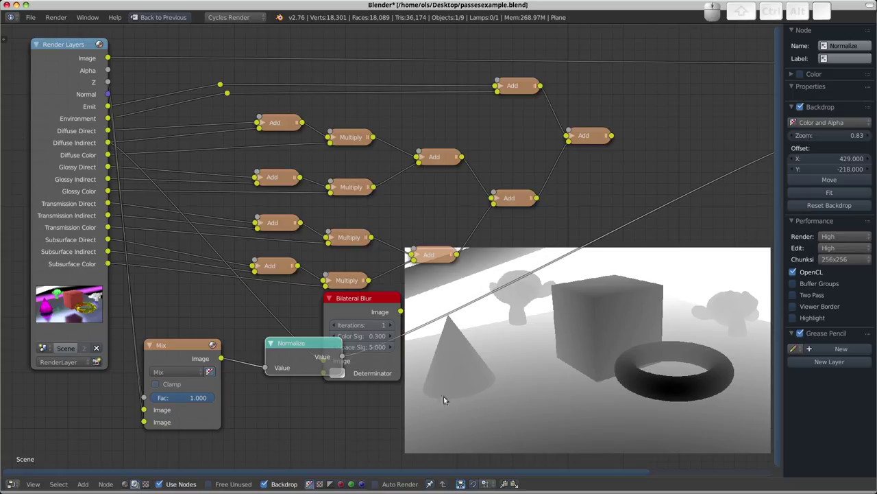
# Remove the Normalize node and feed the Mix result into the blur's Determinator.
pyautogui.hotkey('ctrl', 'x')
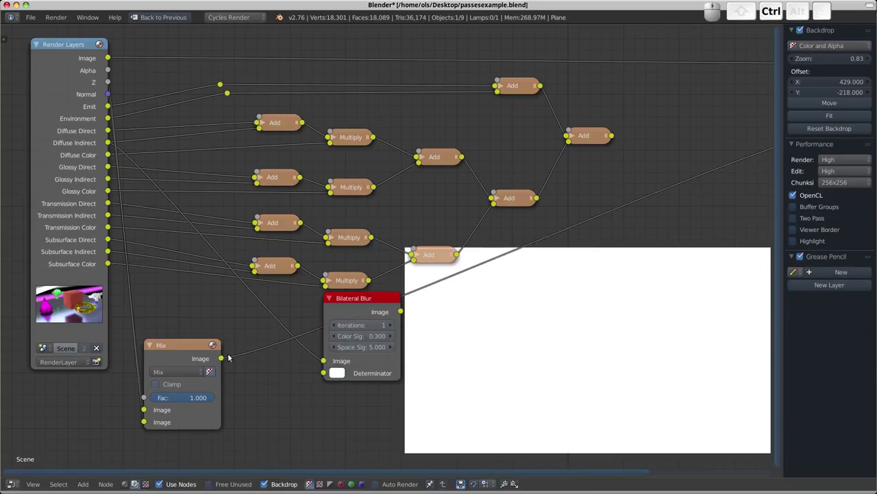
pyautogui.moveTo(221, 358)
pyautogui.mouseDown()
pyautogui.moveTo(312, 371)
pyautogui.moveTo(324, 360)
pyautogui.mouseUp()
pyautogui.moveTo(360, 301); pyautogui.dragTo(330, 317)
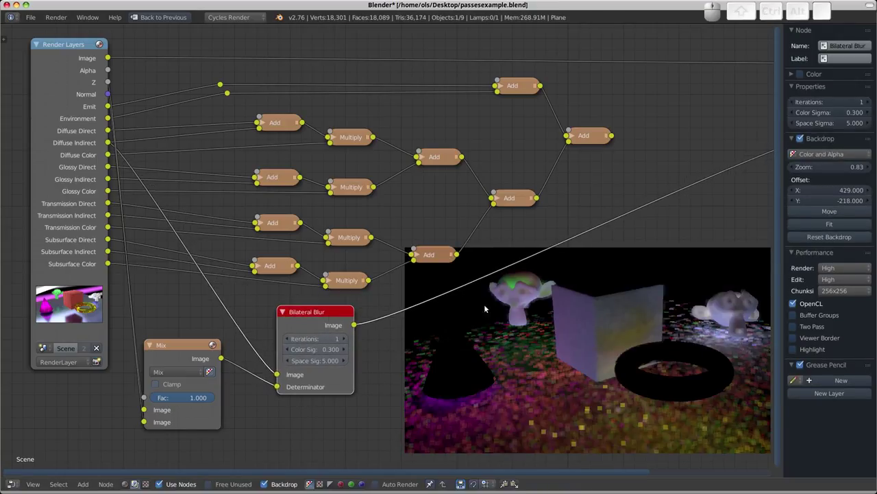
# Collapse the Mix and Bilateral Blur nodes and route the blurred output into the diffuse Add node.
pyautogui.click(281, 313)
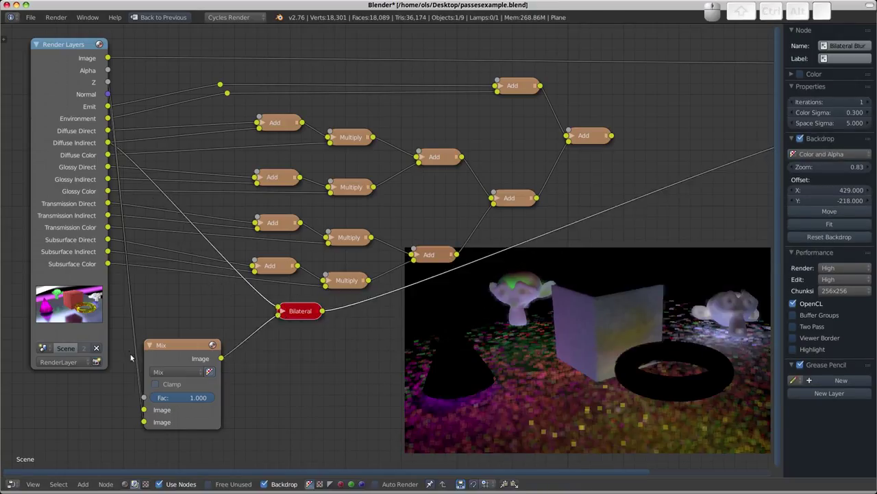
pyautogui.click(150, 345)
pyautogui.click(286, 315)
pyautogui.moveTo(286, 316); pyautogui.dragTo(219, 345)
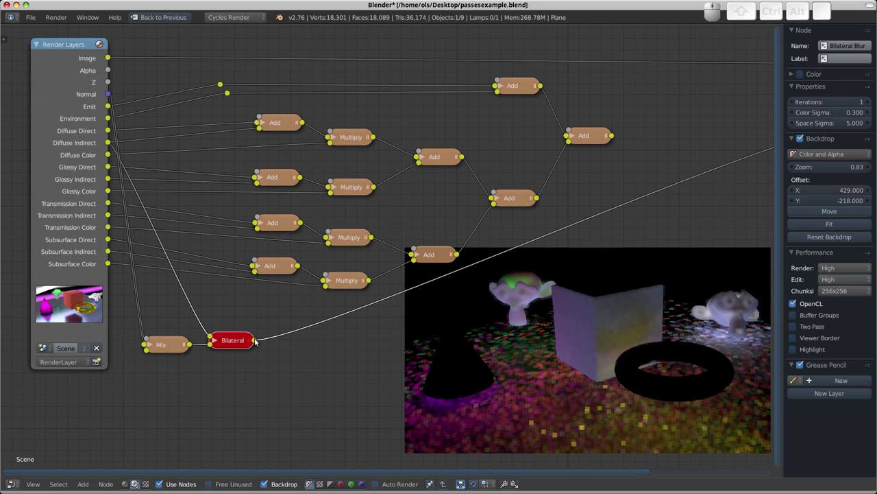
pyautogui.moveTo(255, 341)
pyautogui.mouseDown()
pyautogui.moveTo(81, 142)
pyautogui.moveTo(260, 127)
pyautogui.mouseUp()
# Send the final Add node to the Viewer and enlarge the backdrop preview.
pyautogui.hscroll(3, 260, 130)
pyautogui.scroll(1, 260, 130)
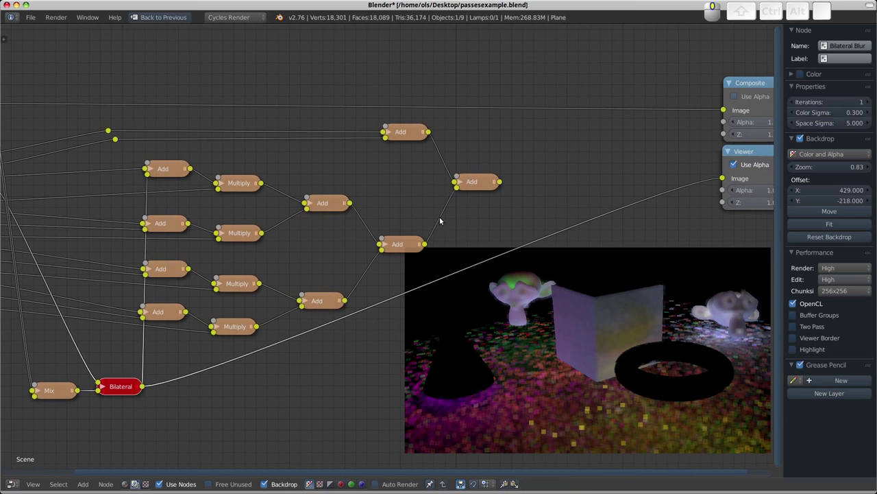
pyautogui.keyDown('ctrl'); pyautogui.keyDown('shift'); pyautogui.click(476, 188); pyautogui.keyUp('shift'); pyautogui.keyUp('ctrl')
pyautogui.press('v')
pyautogui.hotkey('alt', 'v')
pyautogui.hotkey('alt', 'v')
pyautogui.hotkey('alt', 'v')
pyautogui.hotkey('alt', 'v')
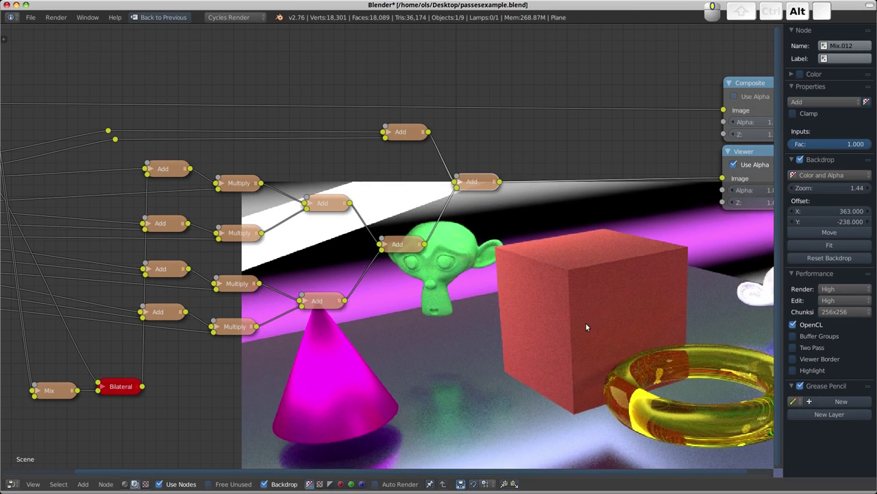
pyautogui.hotkey('alt', 'v')
pyautogui.moveTo(228, 332); pyautogui.dragTo(292, 259, button='middle')
# Mute and unmute the Mix node twice to compare the denoised result.
pyautogui.click(184, 316)
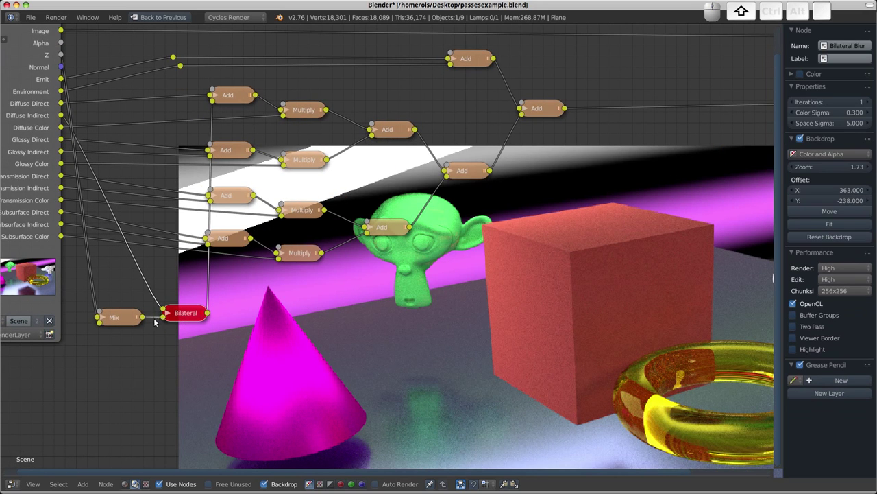
pyautogui.keyDown('shift'); pyautogui.click(132, 319); pyautogui.keyUp('shift')
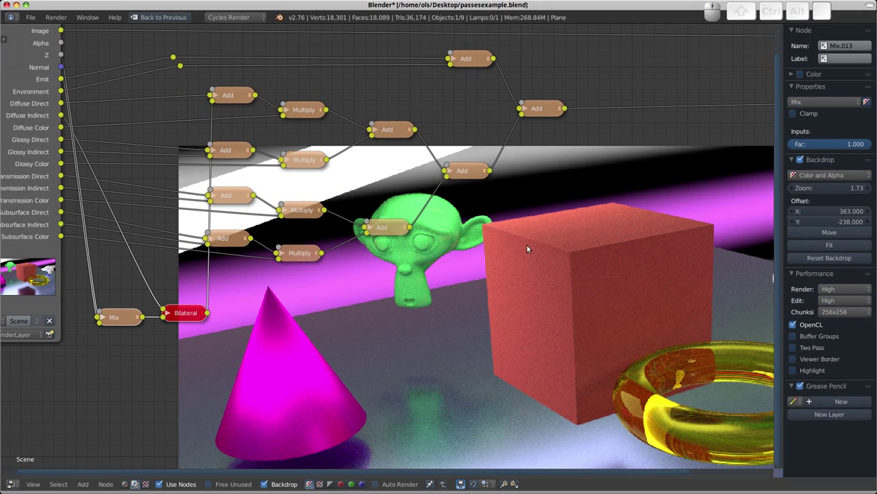
pyautogui.press('m')
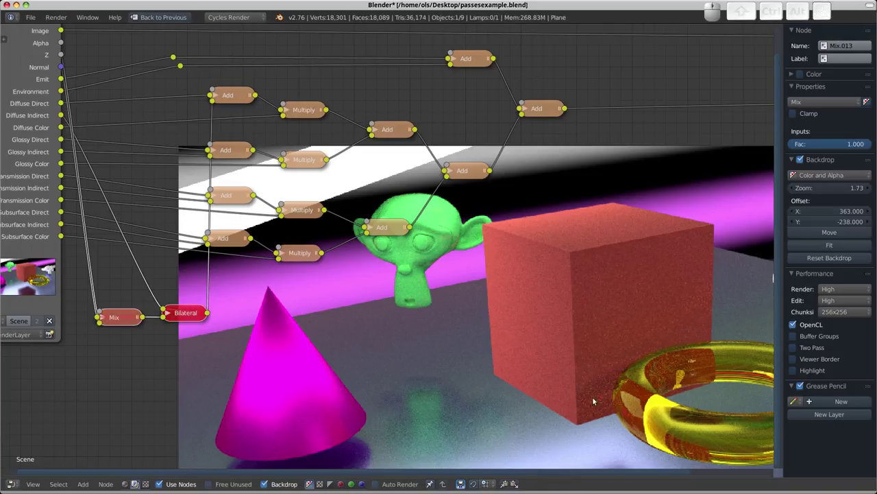
pyautogui.press('m')
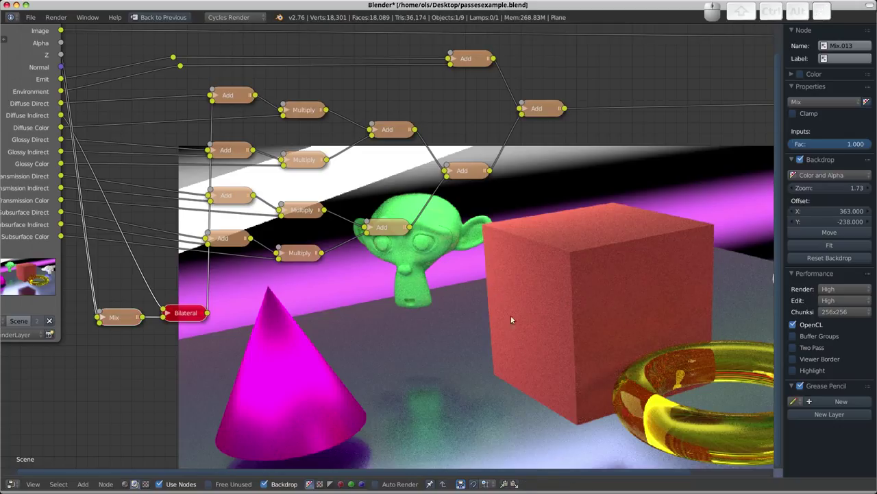
pyautogui.press('m')
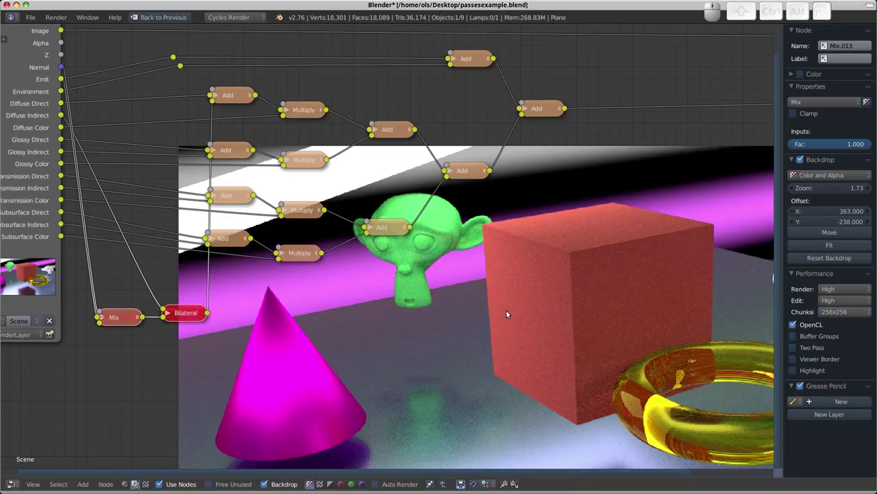
pyautogui.press('m')
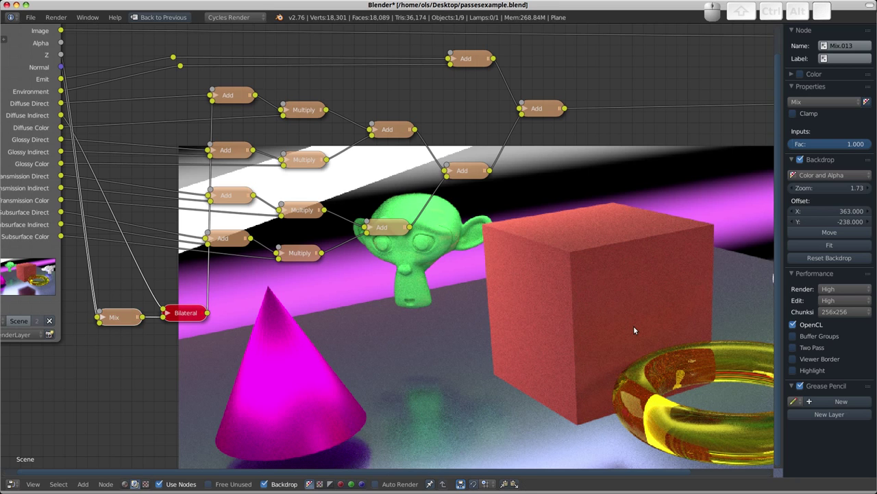
pyautogui.scroll(-1, 633, 329)
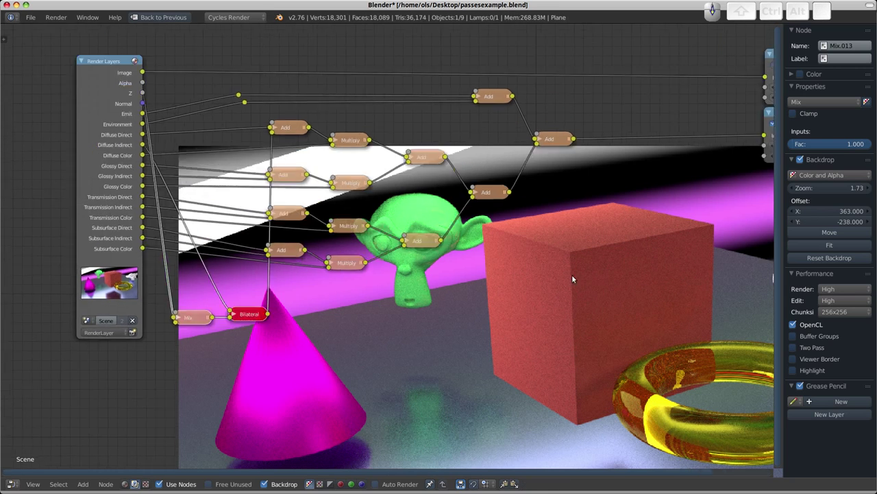
pyautogui.moveTo(555, 270); pyautogui.dragTo(491, 278, button='middle')
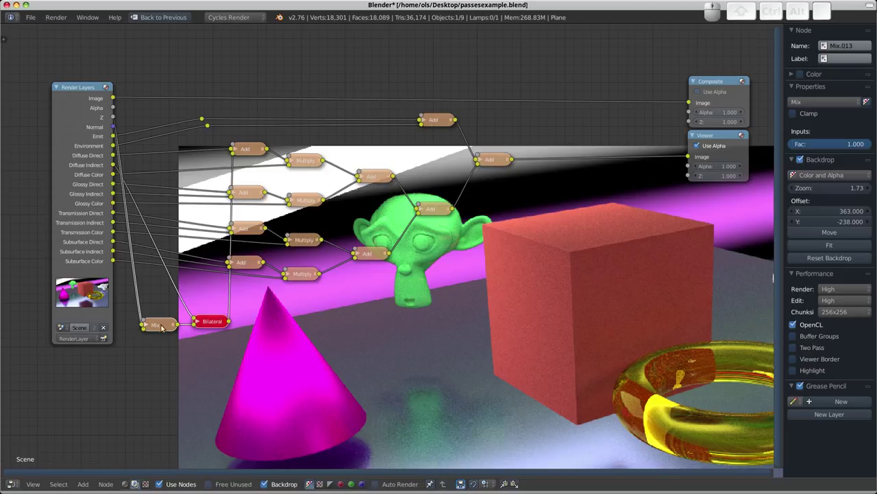
pyautogui.moveTo(159, 324); pyautogui.dragTo(157, 325)
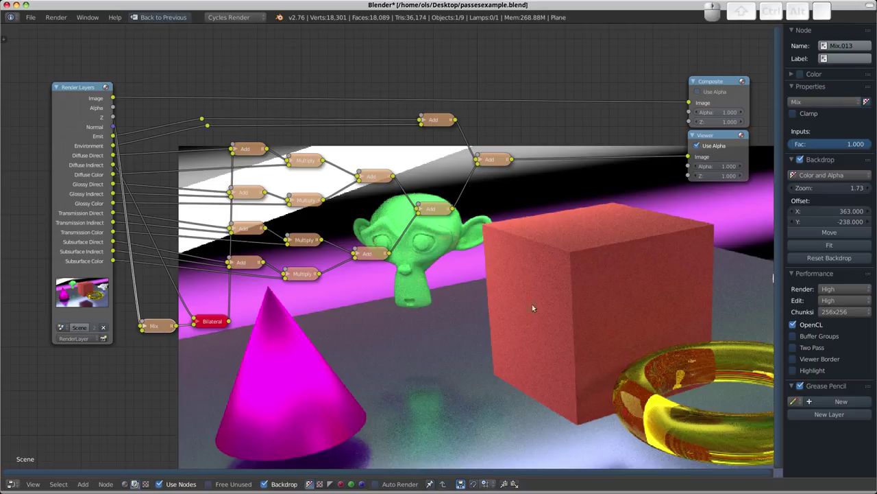